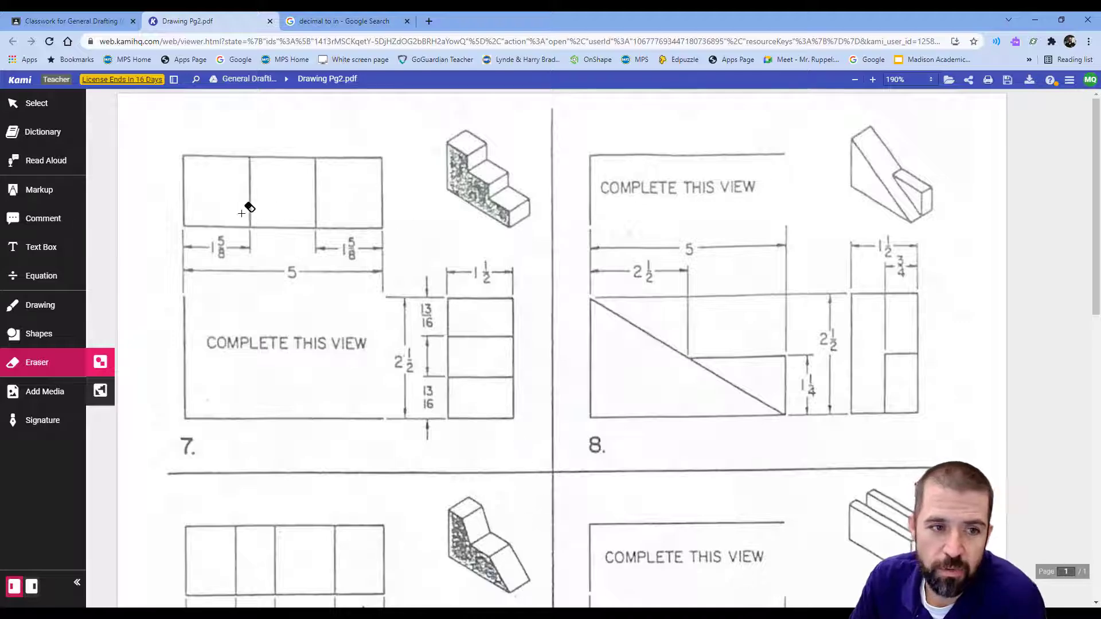
# Step: Draw the three-step outline with black straight lines in problem 7's incomplete front view, closing it down to the baseline
pyautogui.click(31, 336)
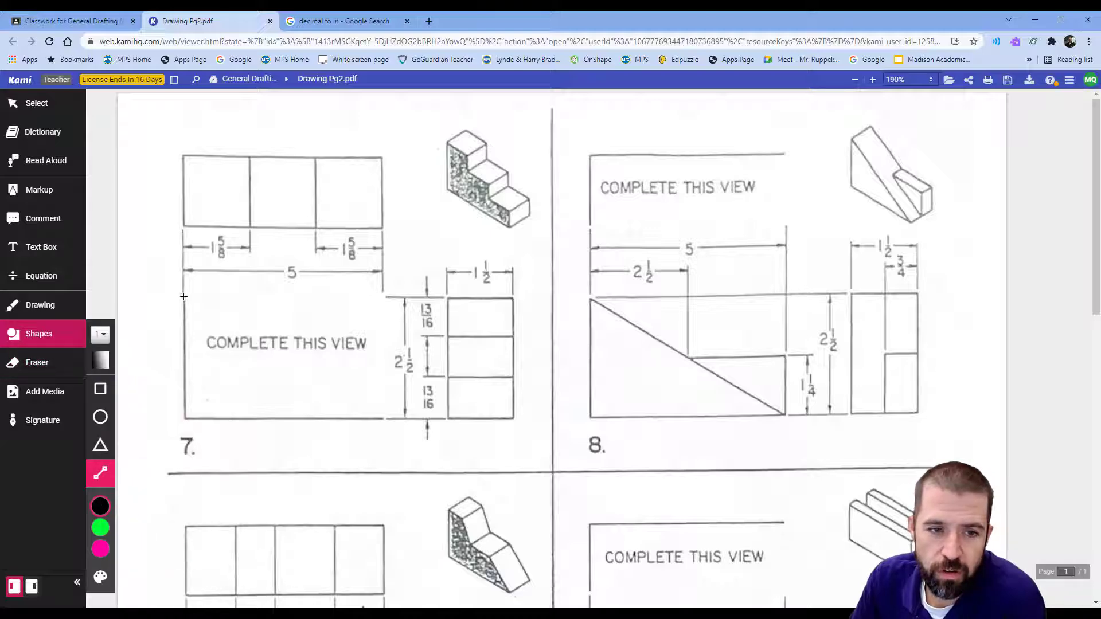
pyautogui.moveTo(246, 294); pyautogui.dragTo(251, 296)
pyautogui.moveTo(251, 297)
pyautogui.mouseDown()
pyautogui.moveTo(252, 355)
pyautogui.moveTo(317, 355)
pyautogui.moveTo(319, 379)
pyautogui.moveTo(377, 377)
pyautogui.mouseUp()
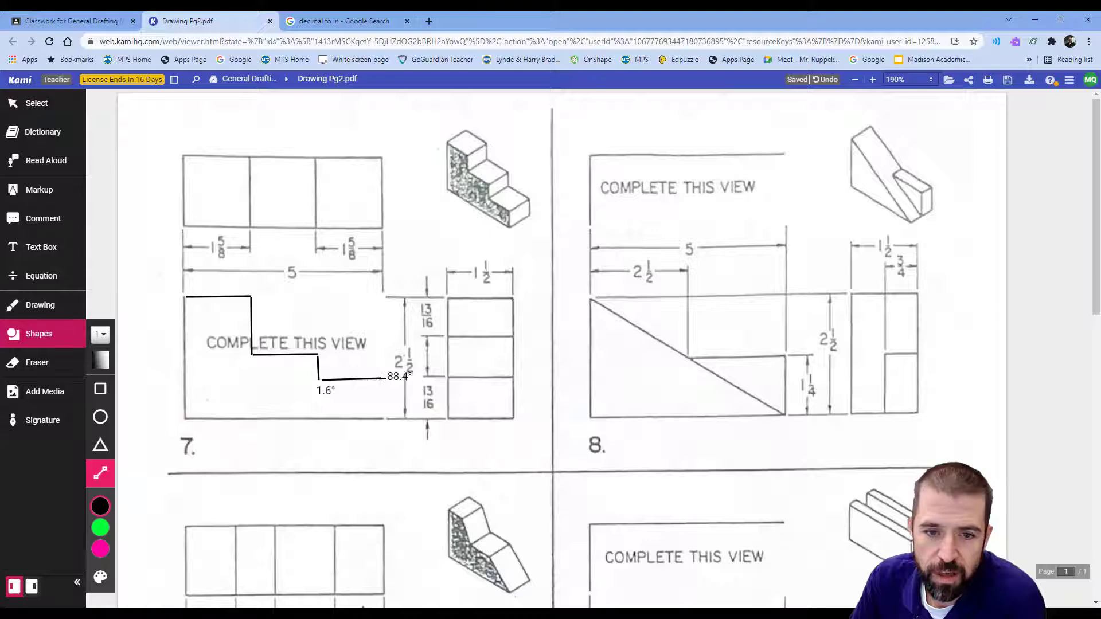
pyautogui.moveTo(382, 418); pyautogui.dragTo(382, 419)
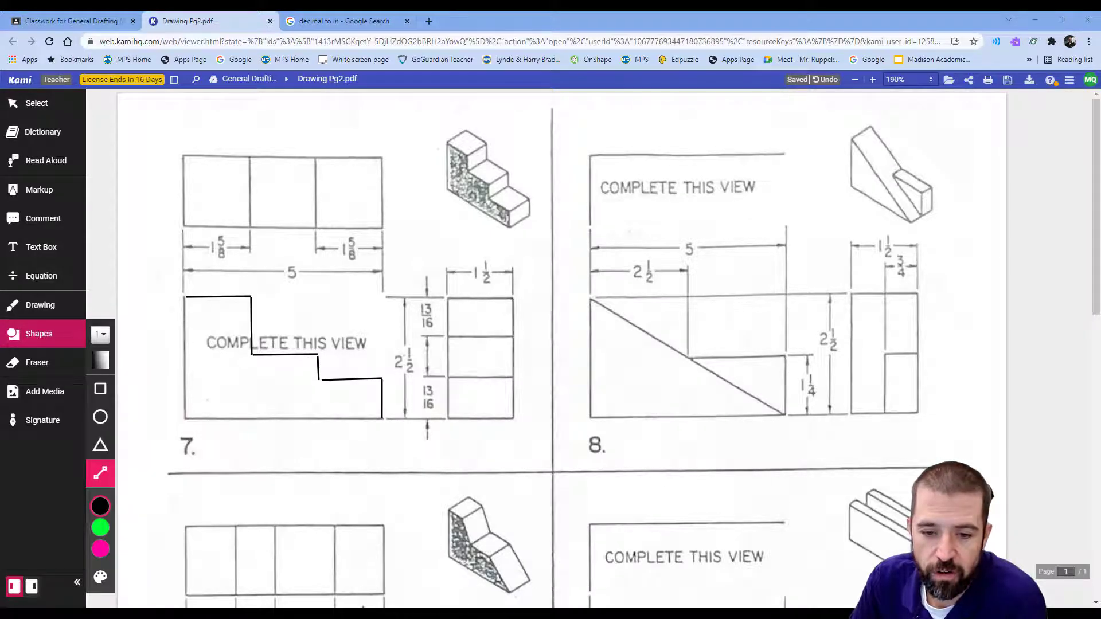
# Step: Switch to AutoCAD and draw a horizontal baseline above the title block with a vertical line up from its left end
pyautogui.hotkey('alt', 'Tab')
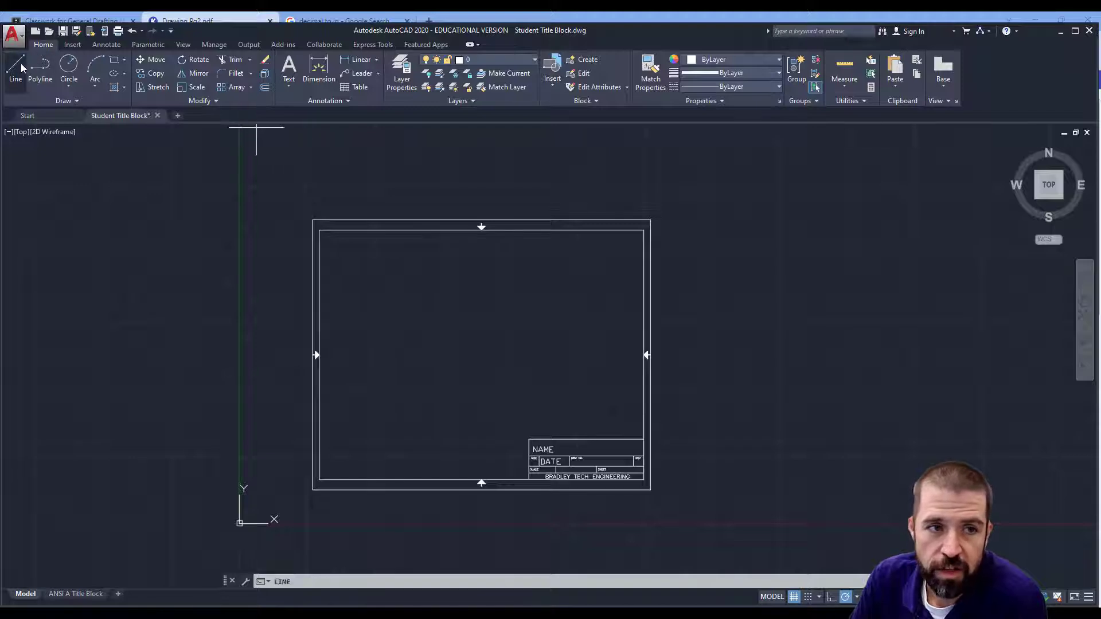
pyautogui.click(607, 419)
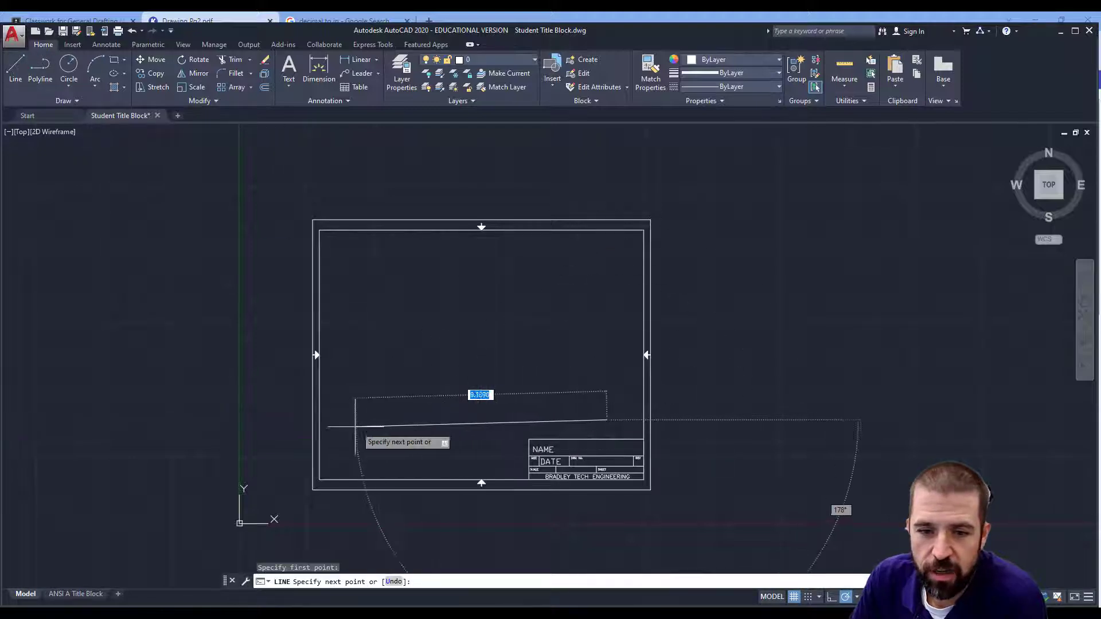
pyautogui.click(352, 421)
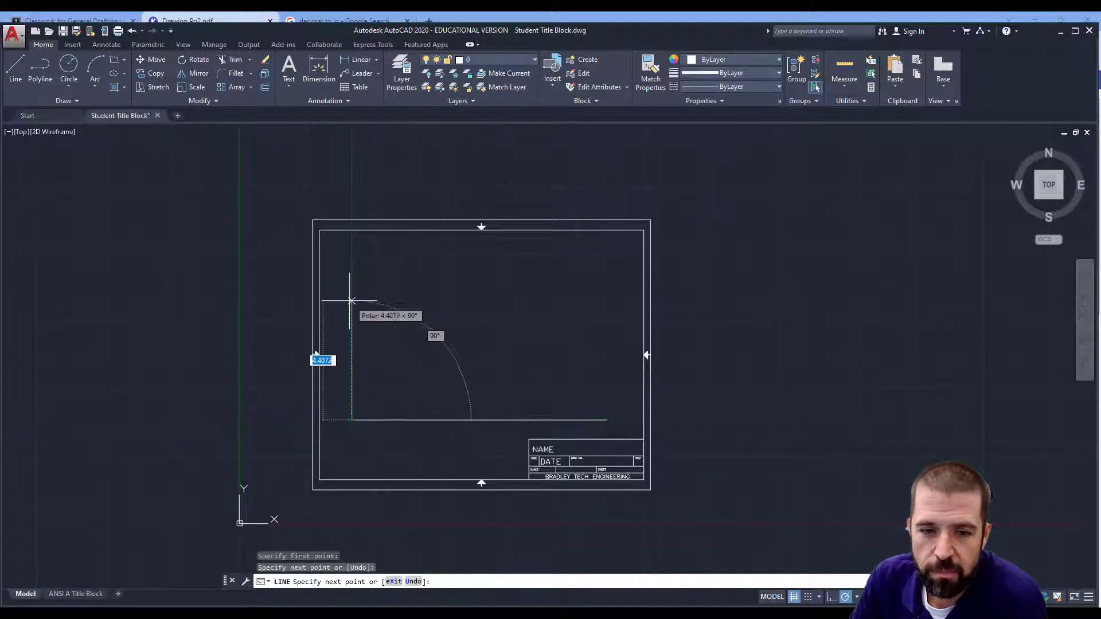
pyautogui.click(352, 258)
pyautogui.press('Escape')
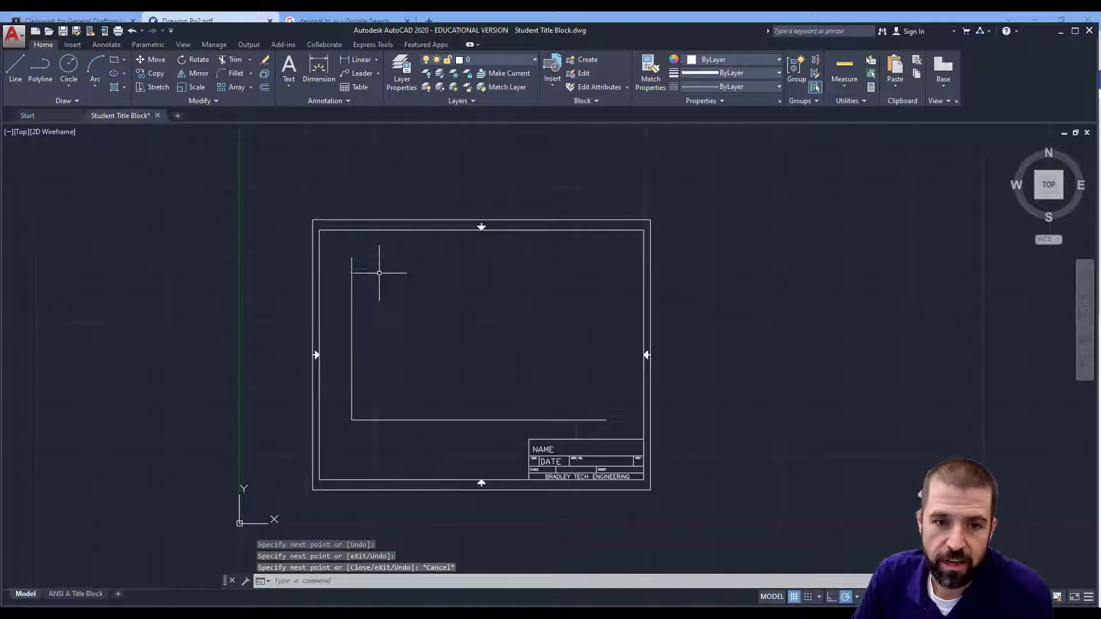
# Step: Offset the left vertical line 5 units to the right
pyautogui.write('o')
pyautogui.press('Return')
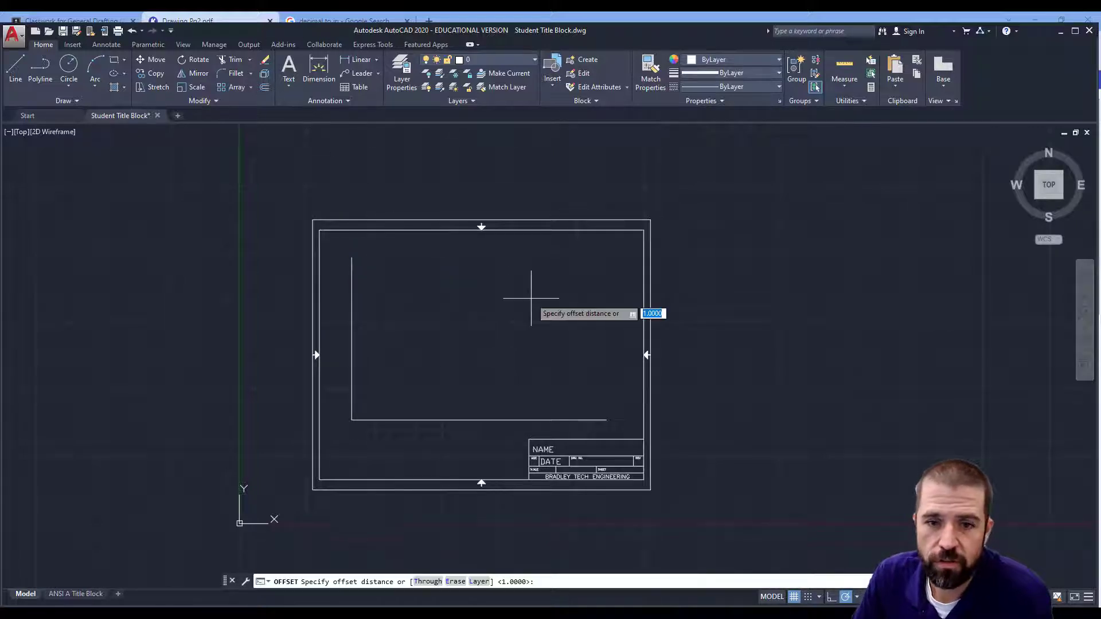
pyautogui.press('Return')
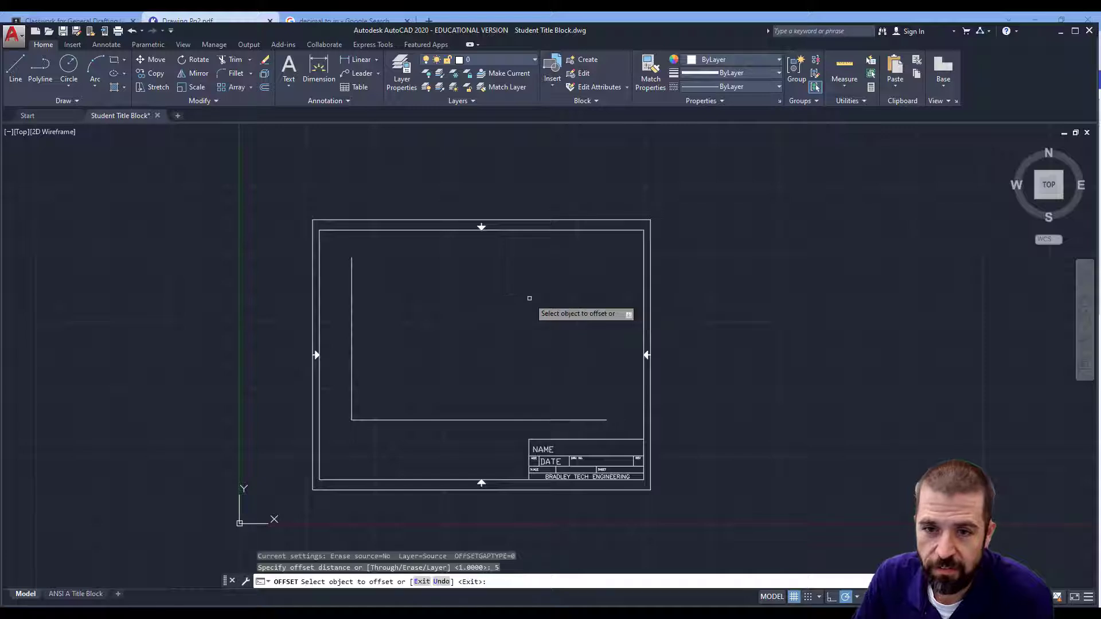
pyautogui.click(352, 367)
pyautogui.click(493, 372)
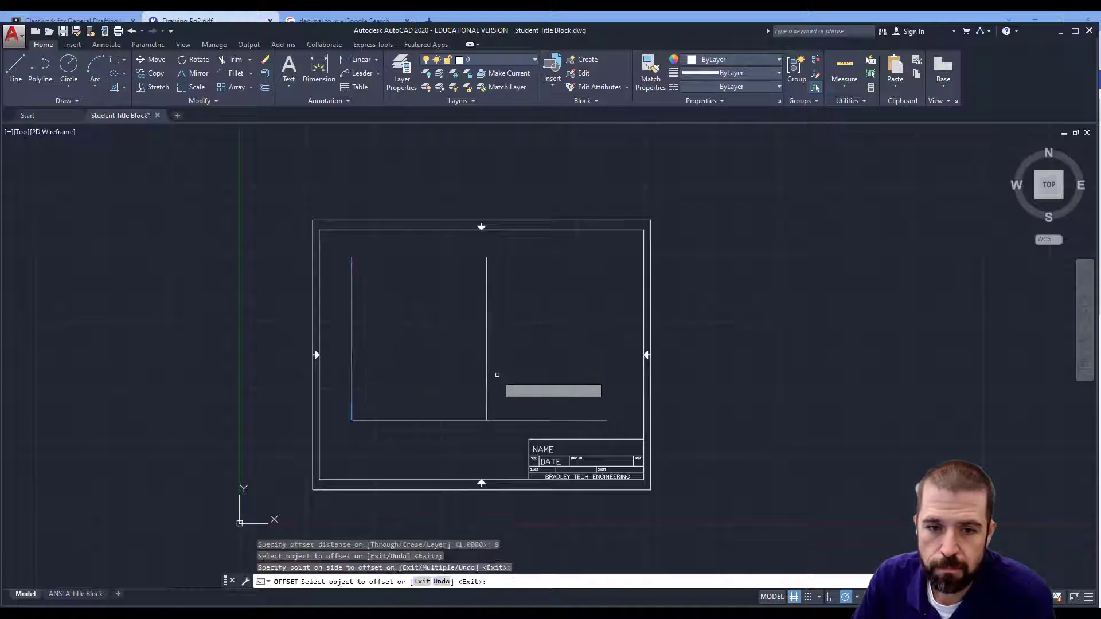
# Step: Offset the horizontal baseline 2.5 units upward for the front view's height
pyautogui.click(264, 88)
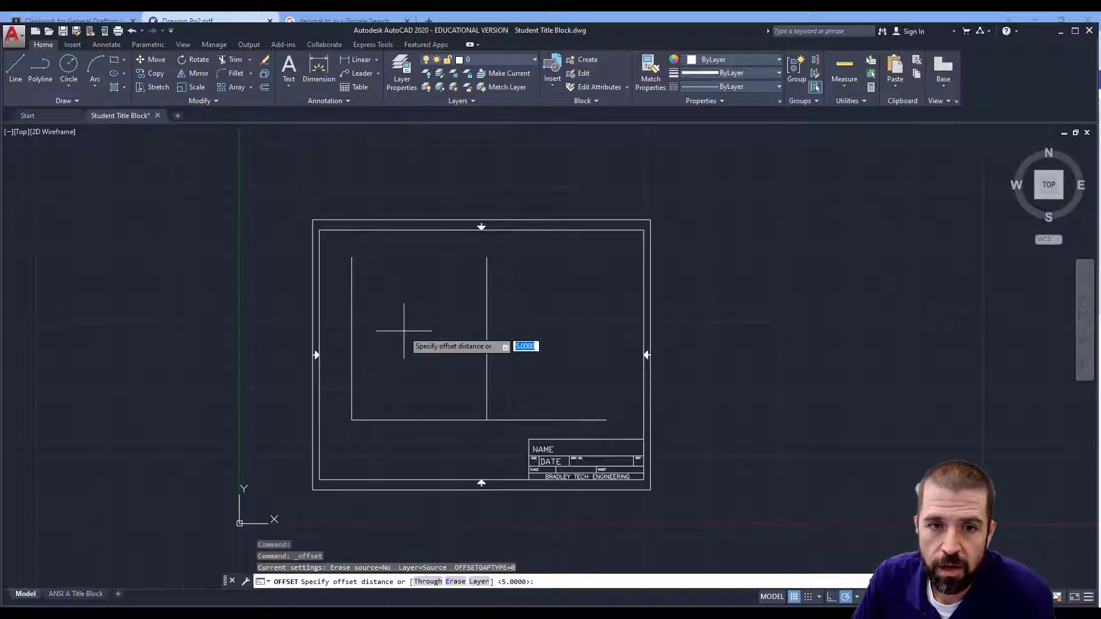
pyautogui.write('2')
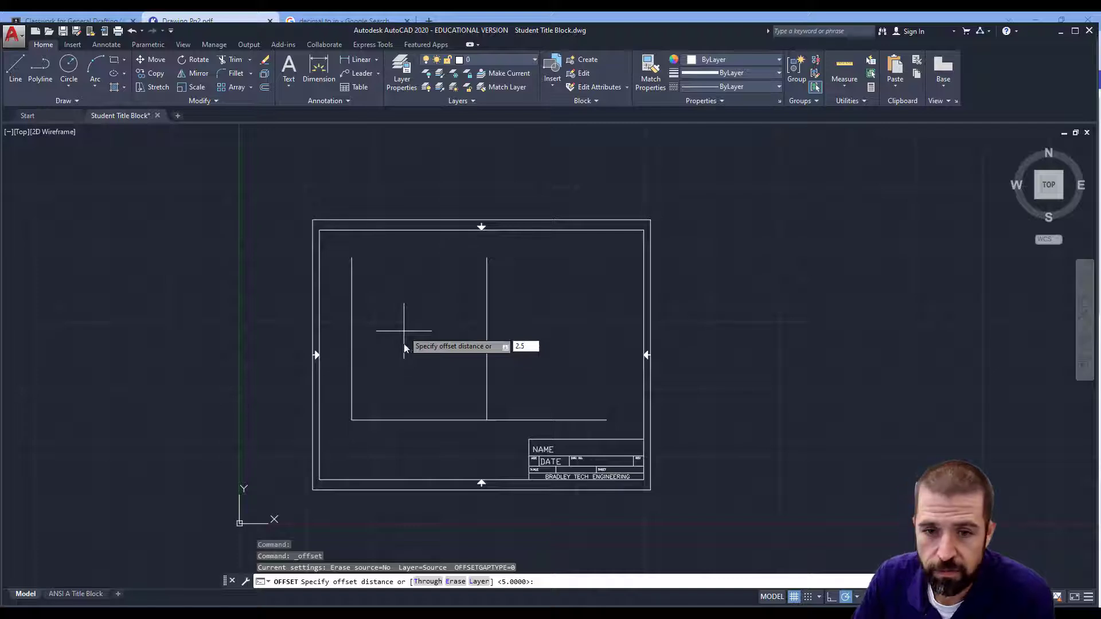
pyautogui.write('.5')
pyautogui.press('Return')
pyautogui.click(453, 420)
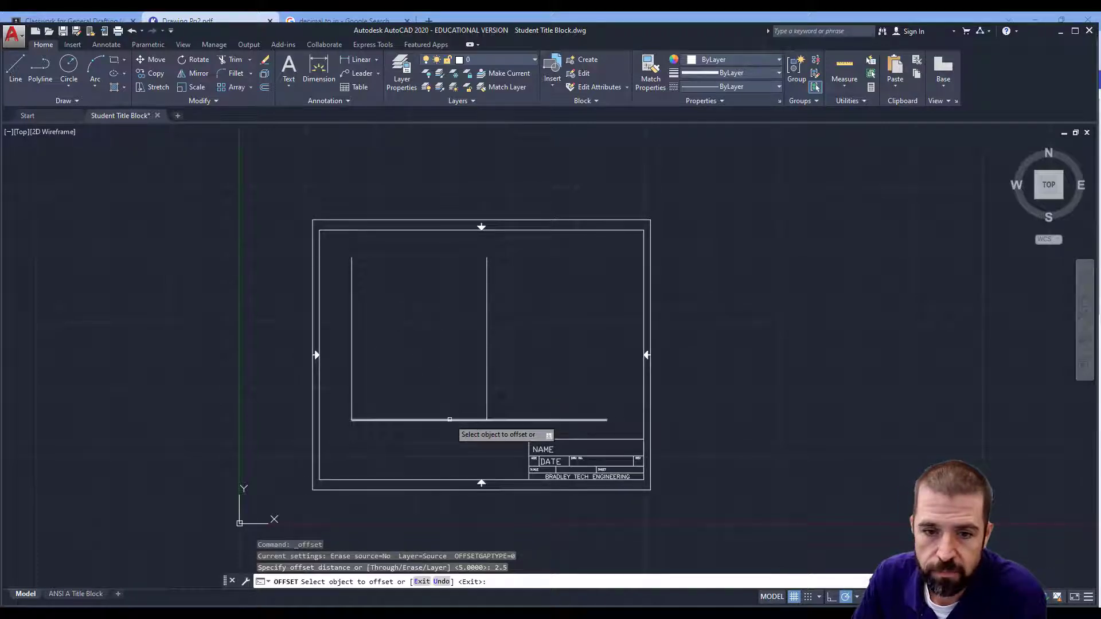
pyautogui.click(449, 342)
# Step: Offset the front view's top line 1 unit upward and its right edge 1 unit to the right to space the views
pyautogui.click(265, 88)
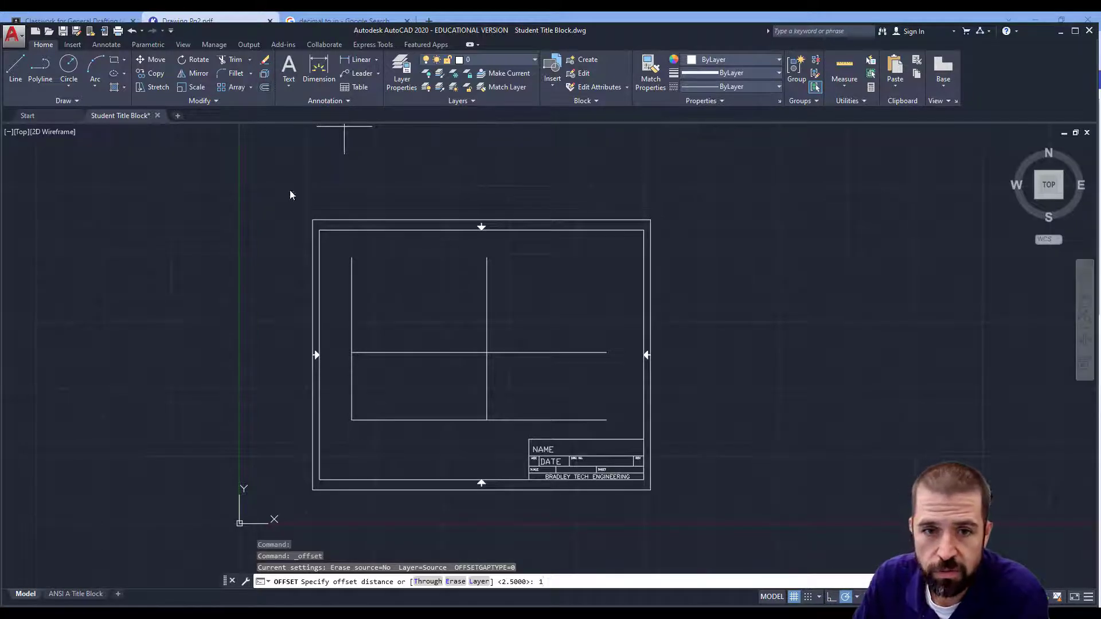
pyautogui.press('Return')
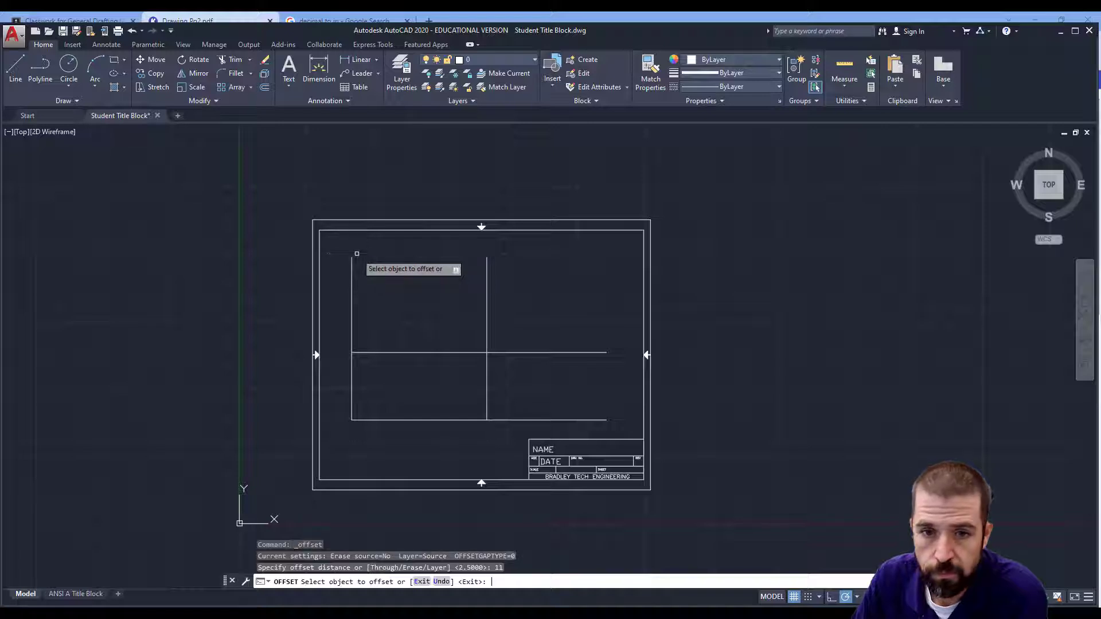
pyautogui.click(265, 87)
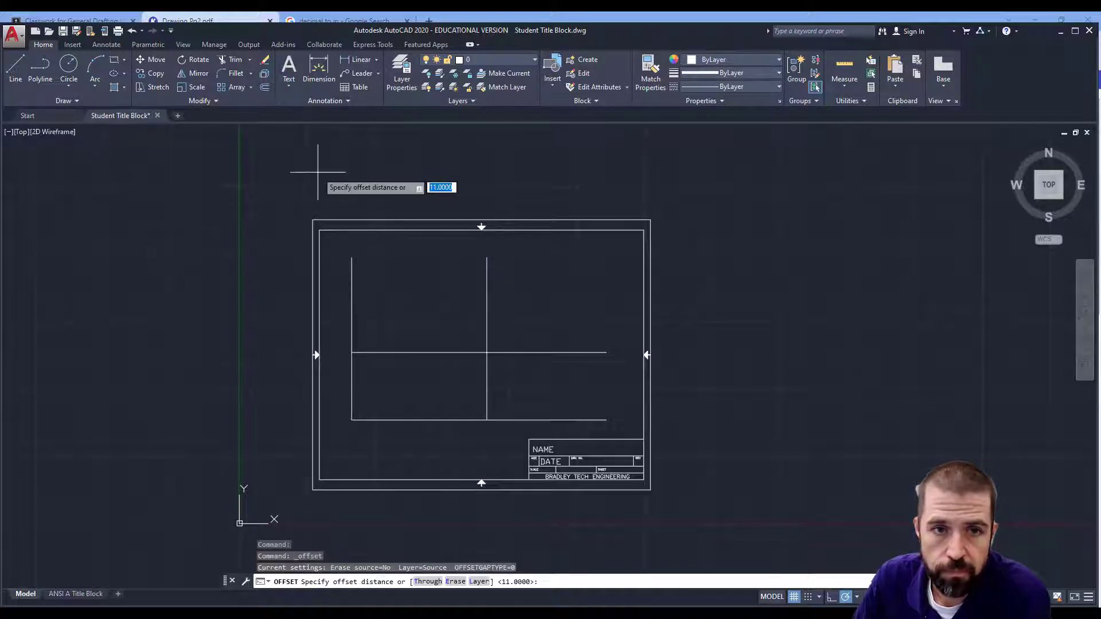
pyautogui.write('1')
pyautogui.press('Return')
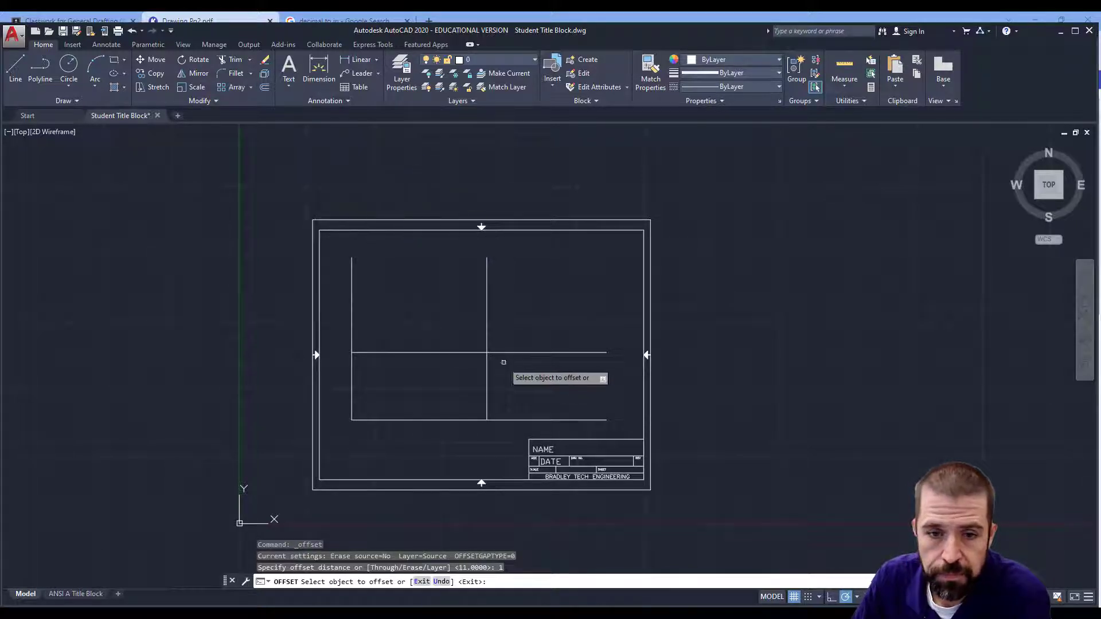
pyautogui.click(466, 353)
pyautogui.click(459, 338)
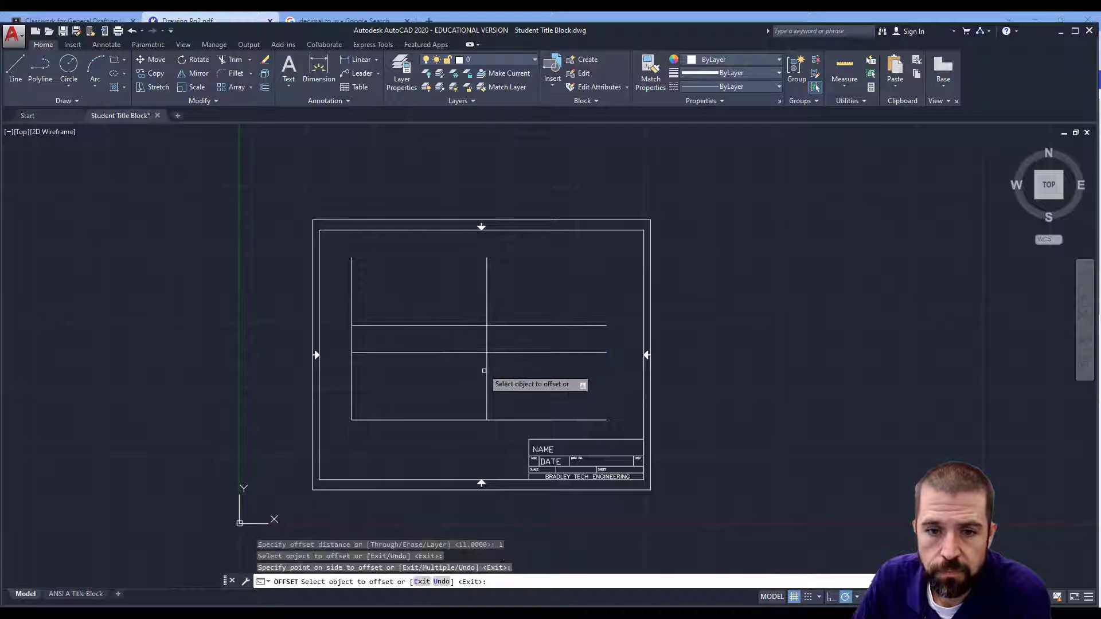
pyautogui.click(516, 378)
pyautogui.click(487, 375)
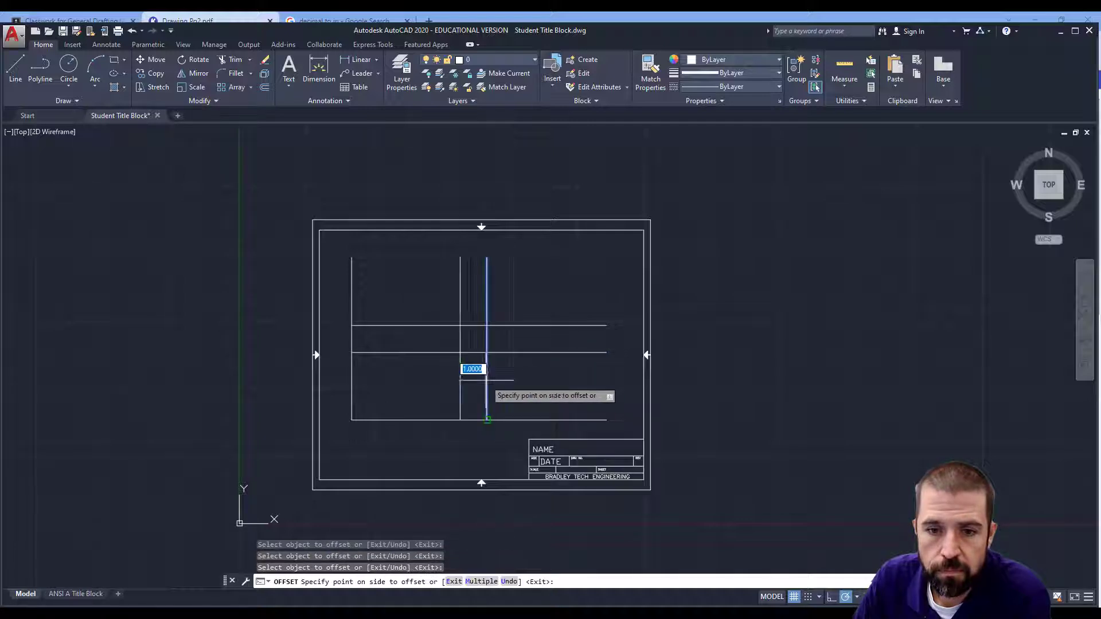
pyautogui.click(562, 379)
# Step: Check problem 7's dimensions on the Kami reference sheet and return to AutoCAD
pyautogui.click(263, 89)
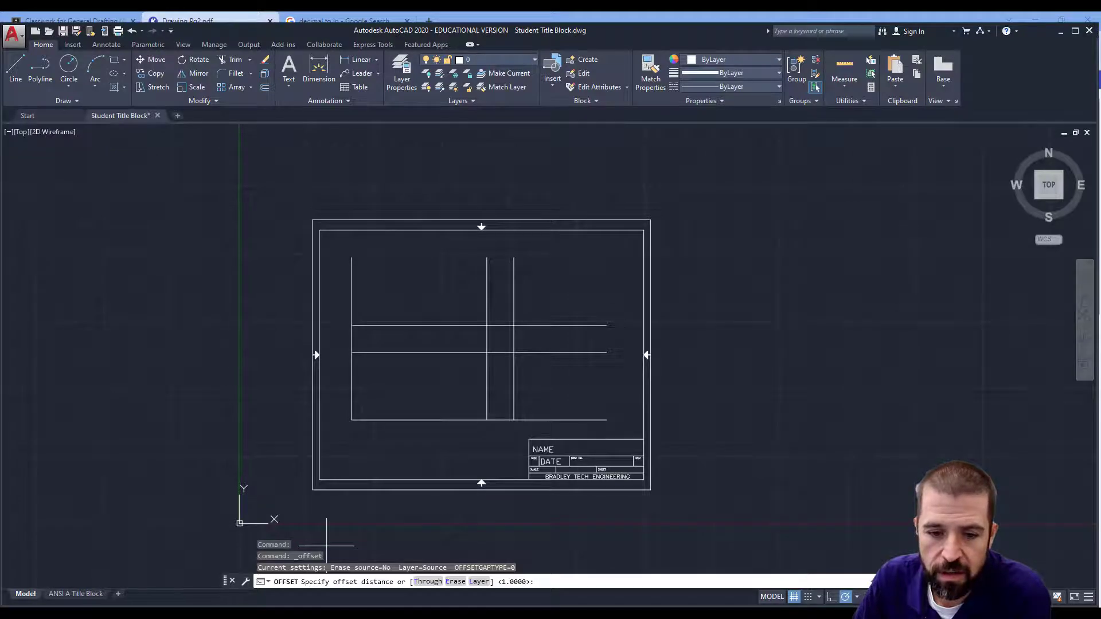
pyautogui.click(335, 615)
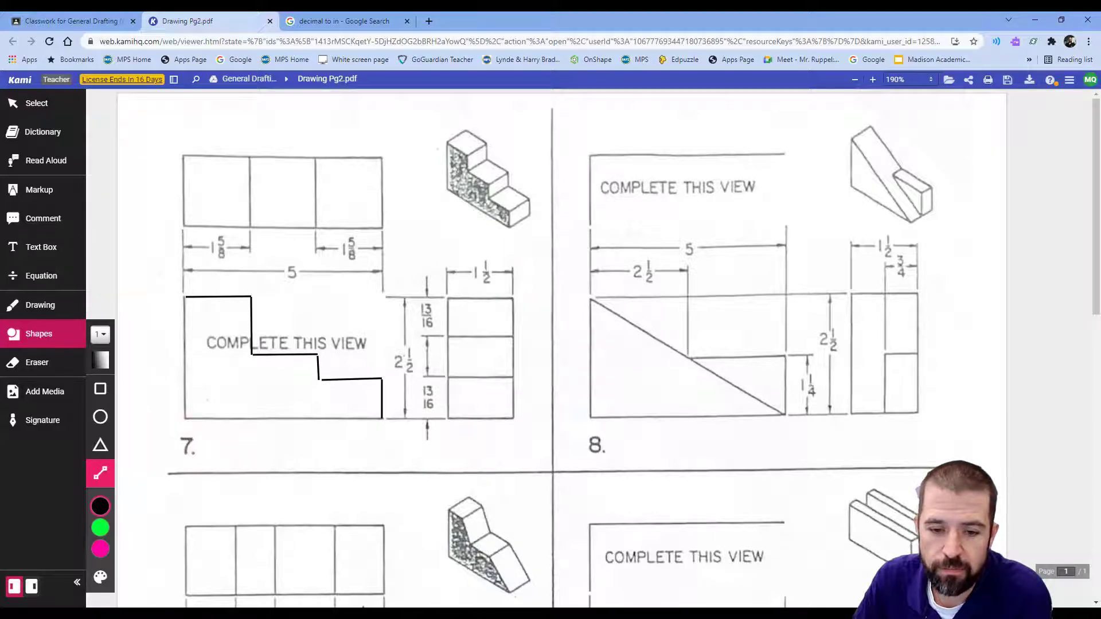
pyautogui.hotkey('alt', 'Tab')
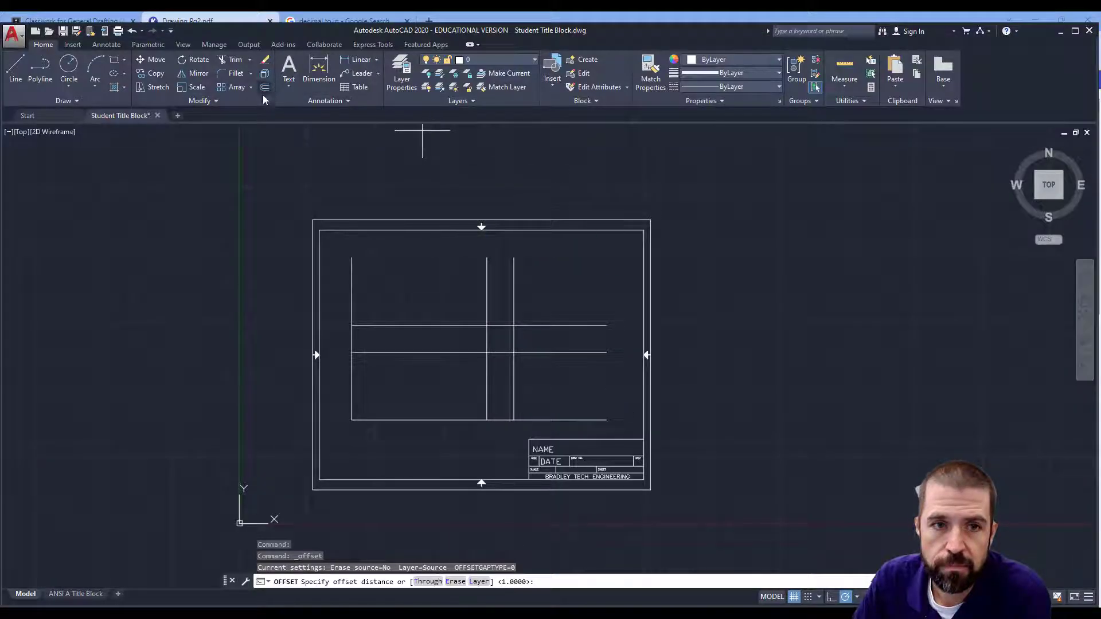
# Step: Offset the uppermost horizontal line 1.5 units upward and the rightmost vertical line 1.5 units to the right for the depth
pyautogui.write('11.54')
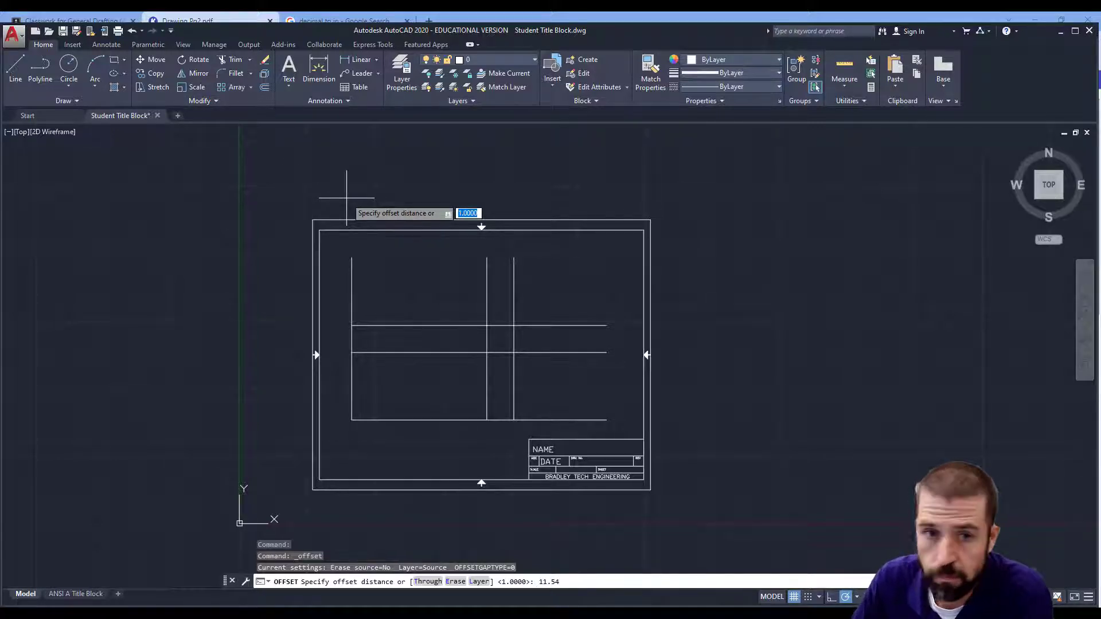
pyautogui.click(263, 91)
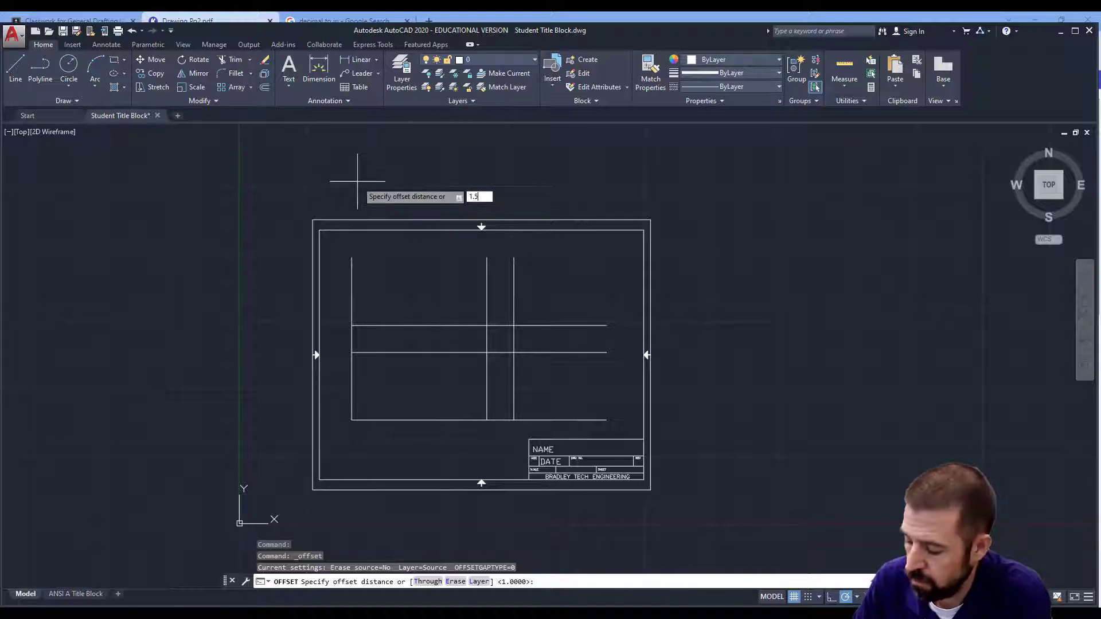
pyautogui.write('1.5')
pyautogui.press('Return')
pyautogui.click(451, 325)
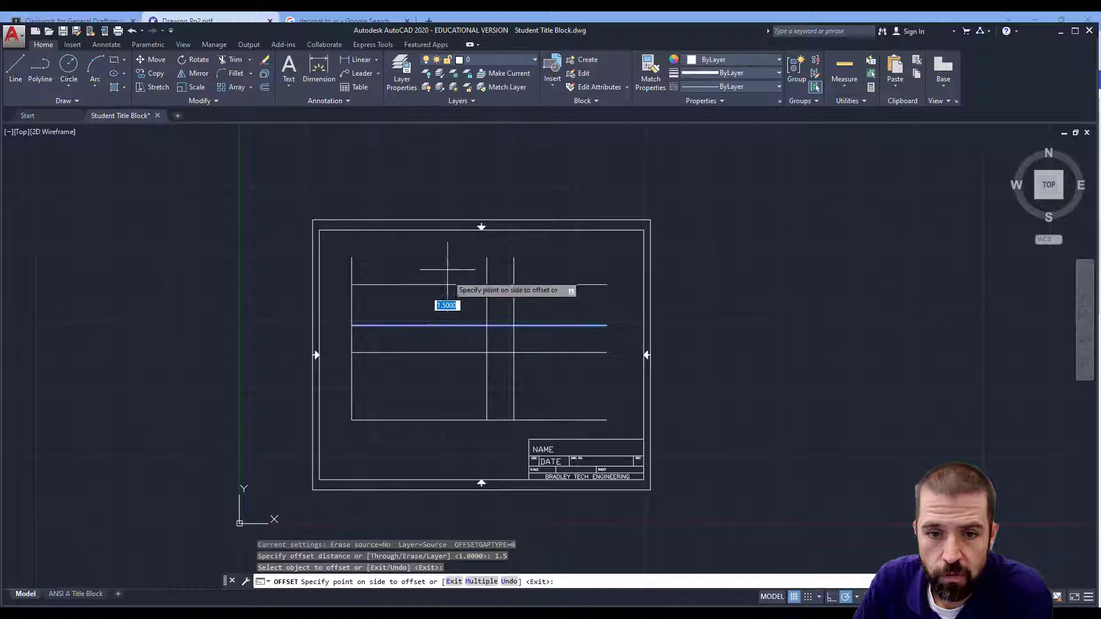
pyautogui.click(447, 270)
pyautogui.click(514, 337)
pyautogui.click(563, 357)
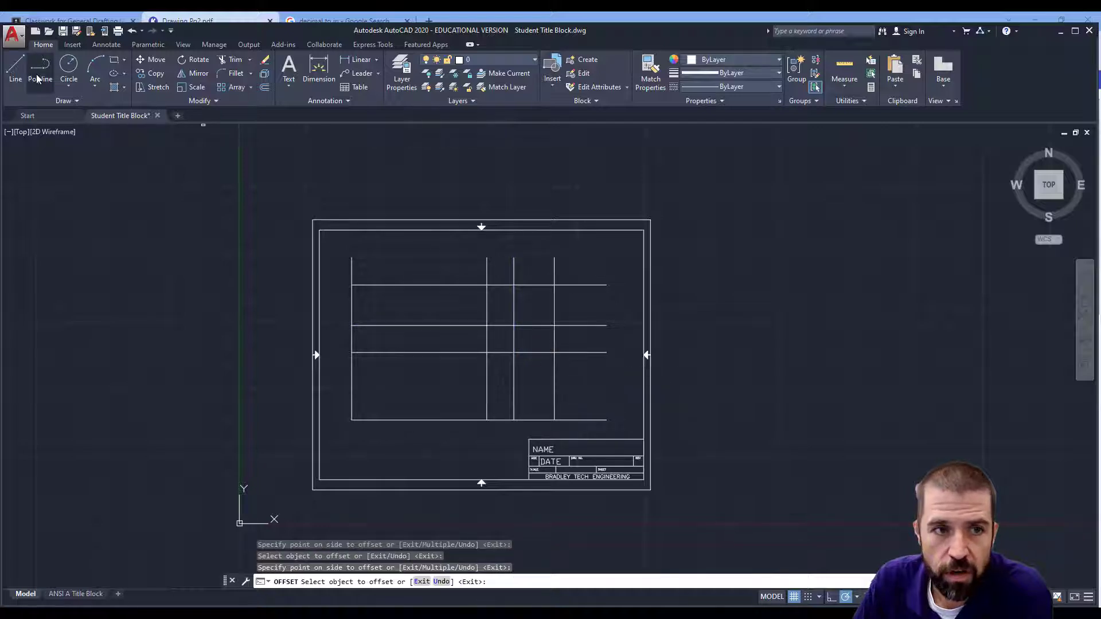
# Step: Draw a diagonal miter line from the lower-left to the upper-right corner of the square above the side view
pyautogui.click(16, 67)
pyautogui.click(513, 325)
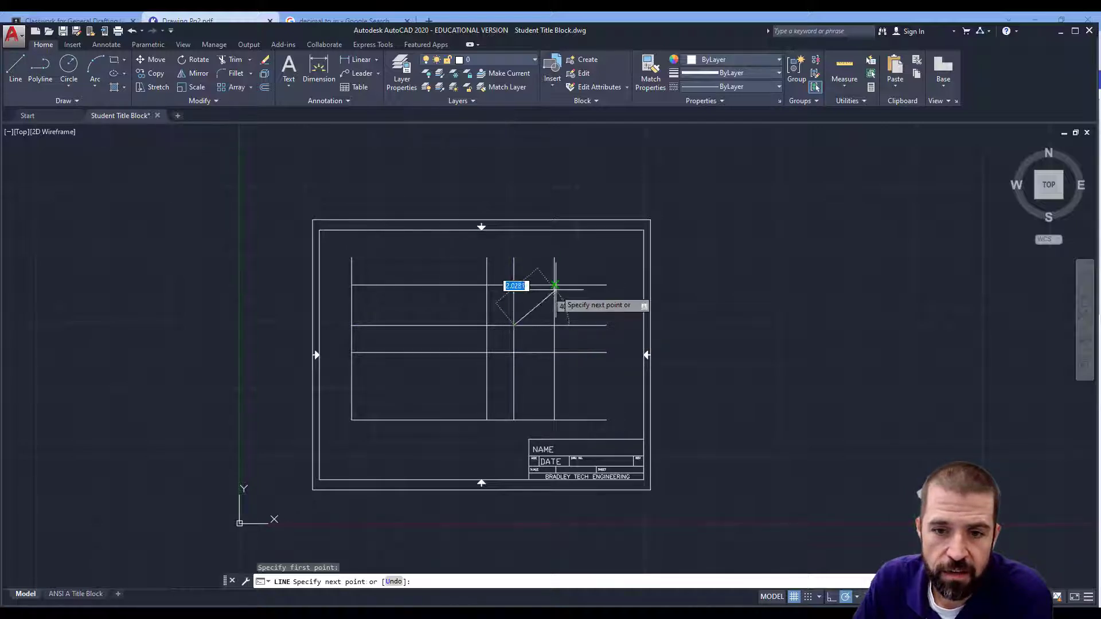
pyautogui.click(554, 285)
pyautogui.press('Escape')
# Step: Using all construction lines as cutting edges, trim the left vertical line above the top view and between the top and front views
pyautogui.write('tr')
pyautogui.press('Return')
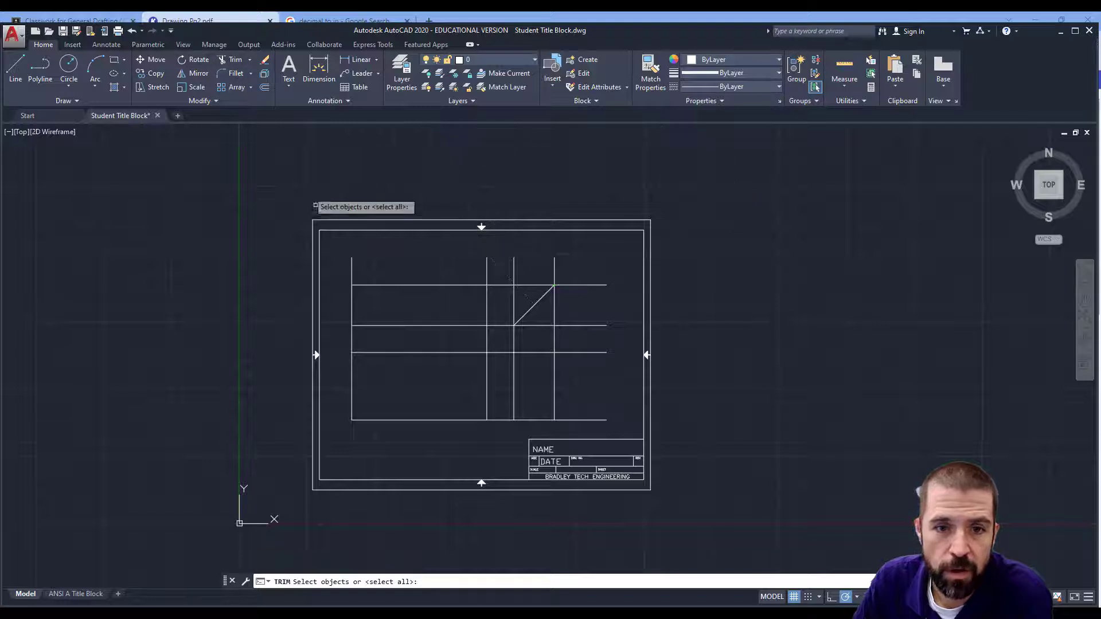
pyautogui.click(335, 244)
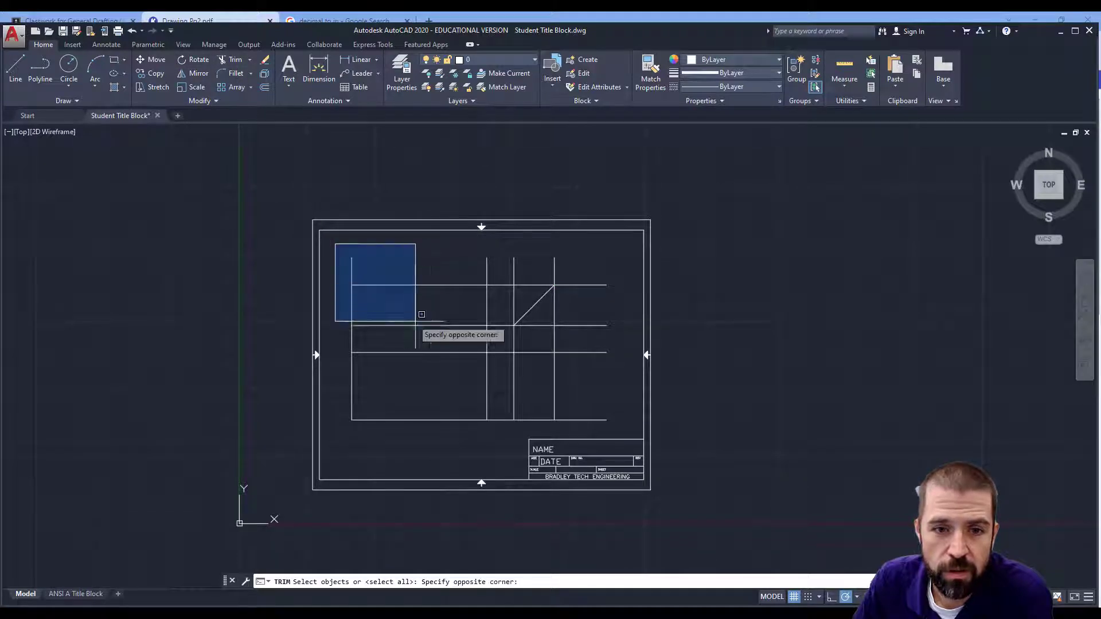
pyautogui.click(617, 419)
pyautogui.press('Return')
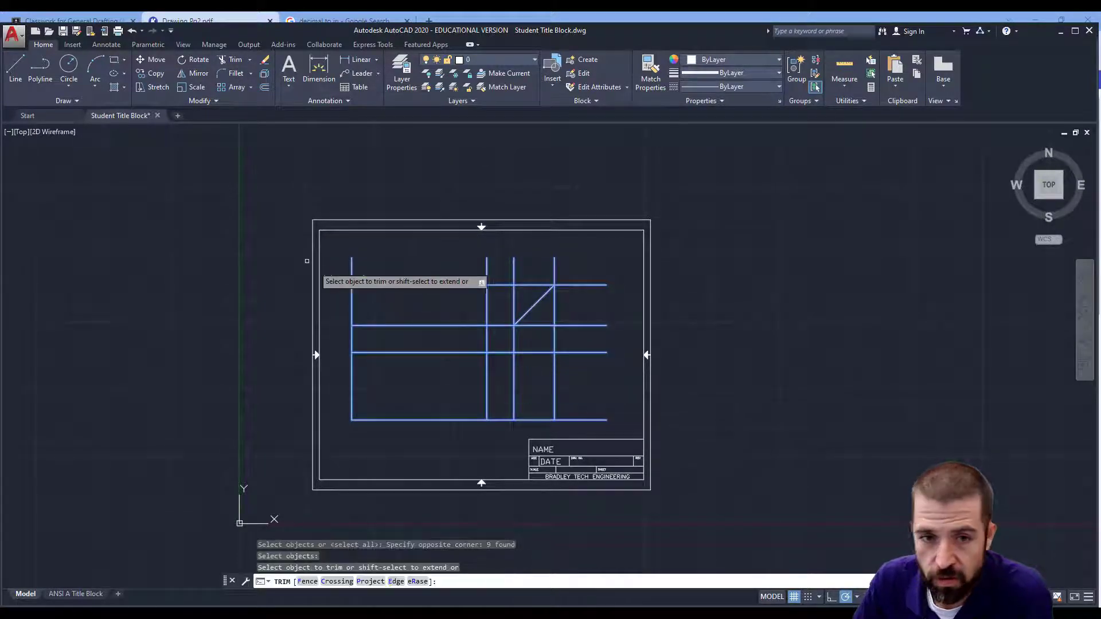
pyautogui.click(351, 265)
pyautogui.click(352, 339)
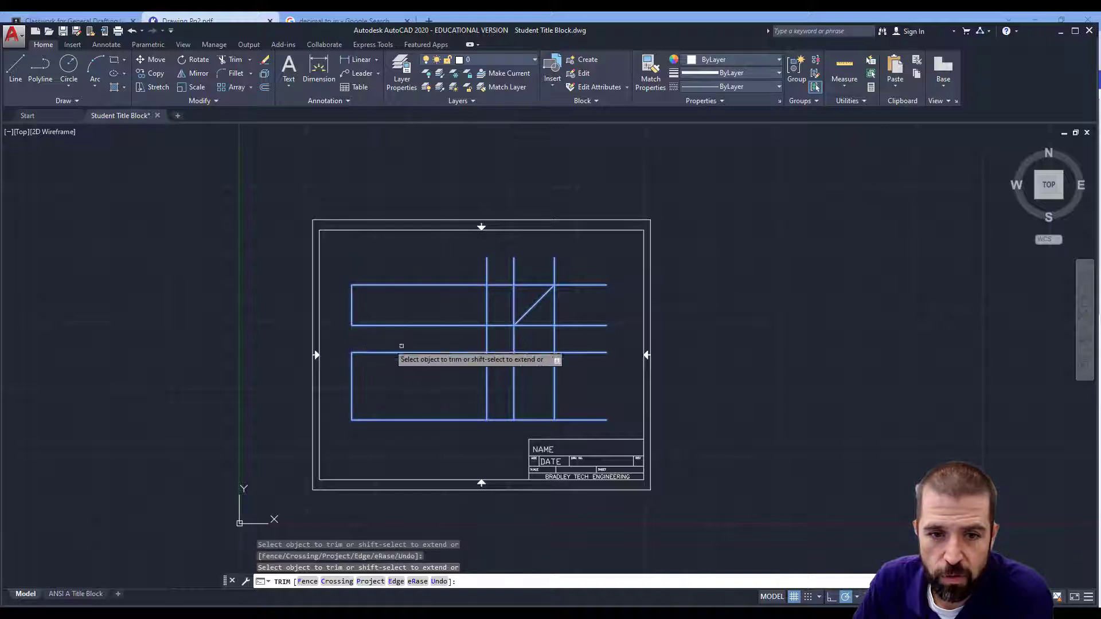
# Step: Trim the excess right-edge segments and the horizontal segments in the gap beside the front and top views, leaving two separate rectangles
pyautogui.click(487, 341)
pyautogui.click(503, 351)
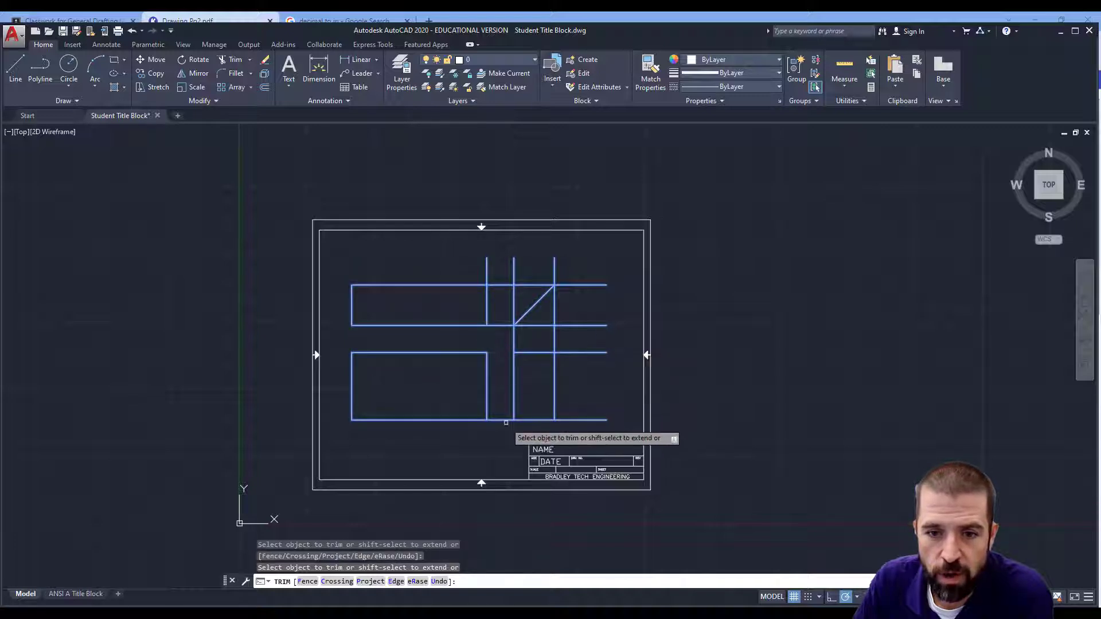
pyautogui.click(503, 420)
pyautogui.click(487, 269)
pyautogui.click(500, 285)
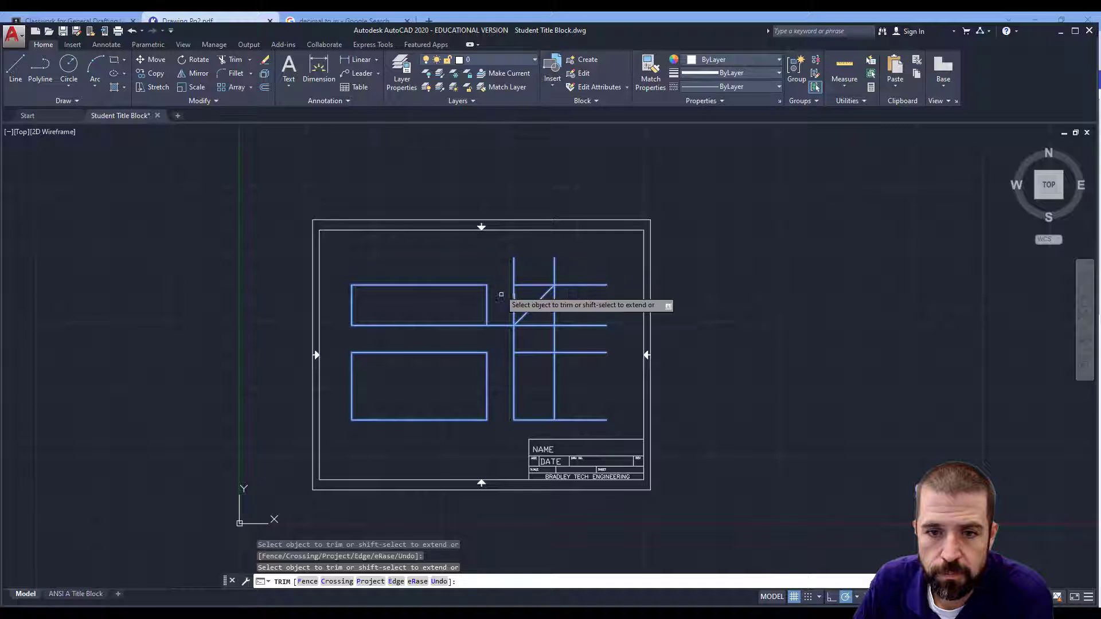
pyautogui.click(501, 325)
# Step: Trim the vertical segments between the miter square and the side view and the horizontal excess beyond the side view, leaving a closed rectangle
pyautogui.click(513, 342)
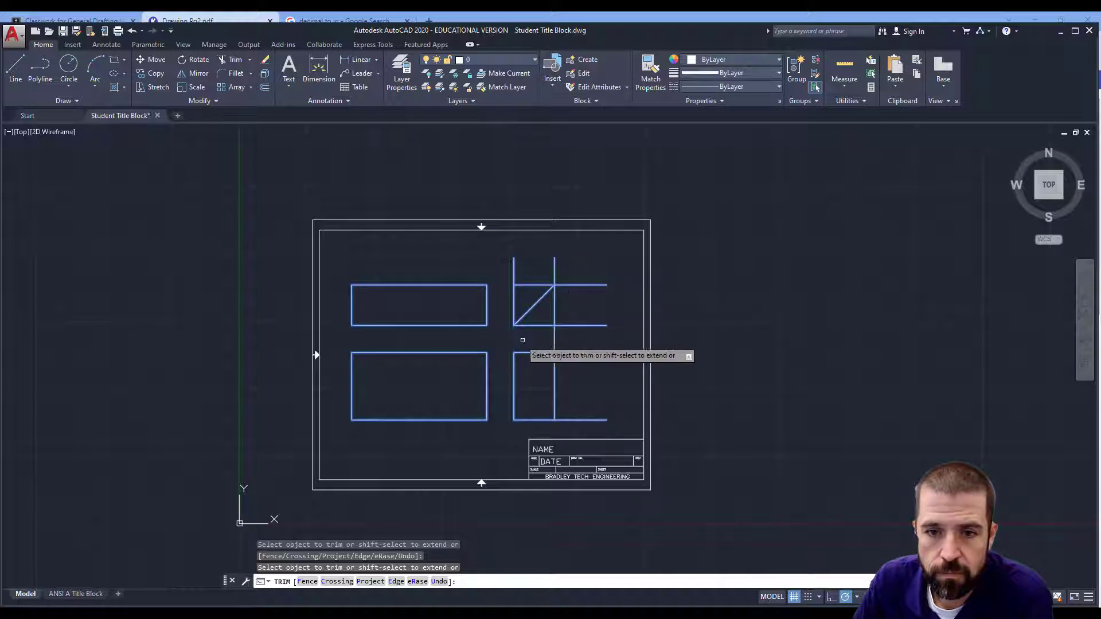
pyautogui.click(554, 342)
pyautogui.click(571, 353)
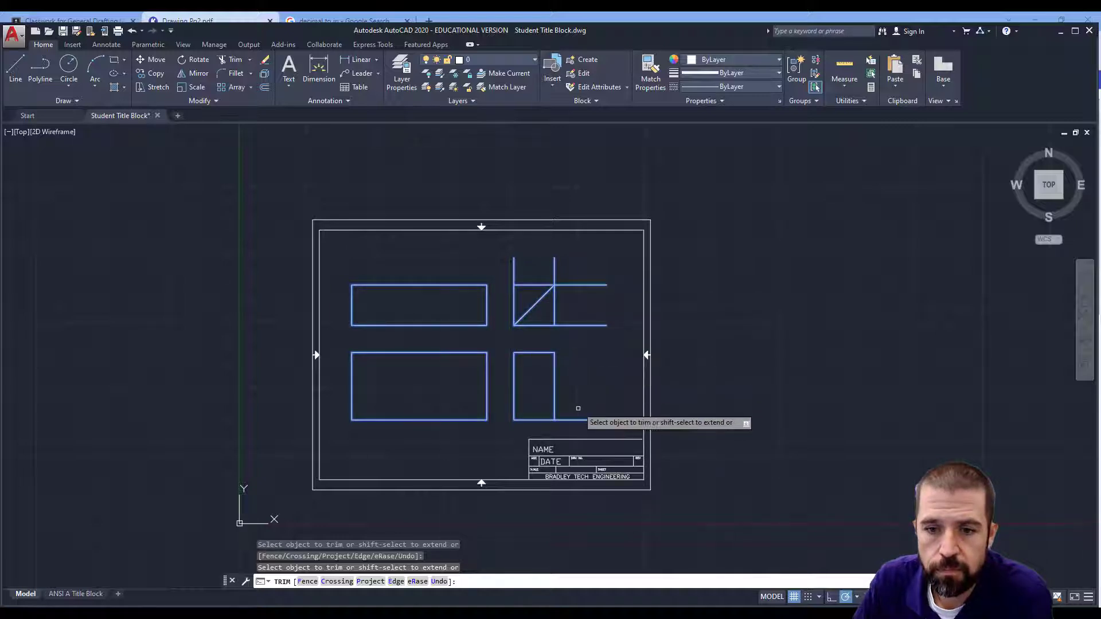
pyautogui.click(580, 421)
pyautogui.press('Return')
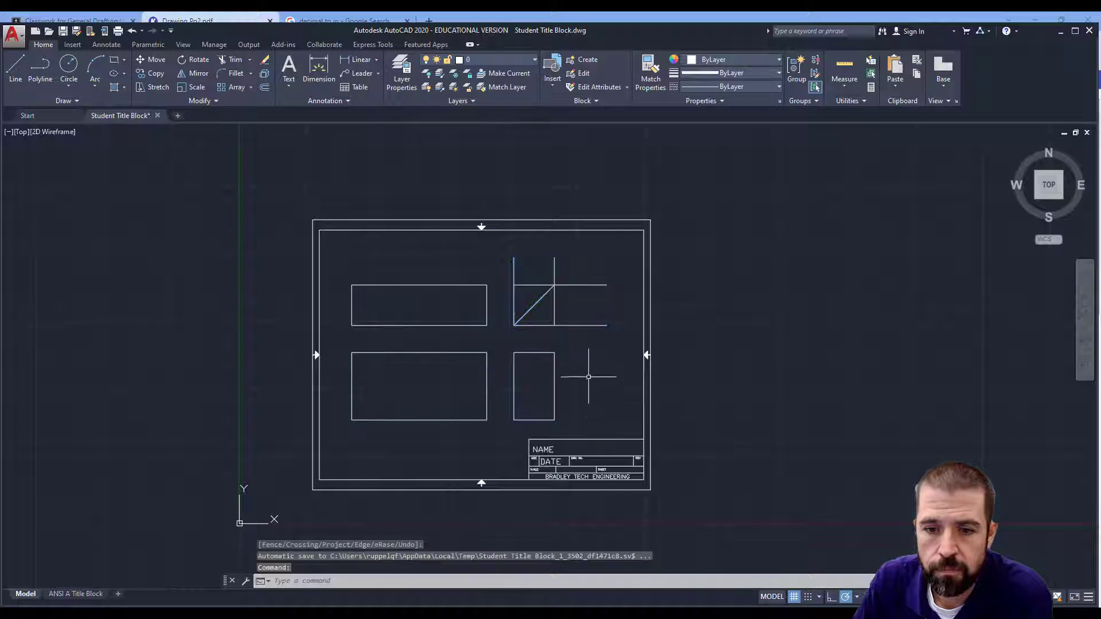
# Step: Erase the four leftover construction lines around the miter line, keeping only the diagonal
pyautogui.click(575, 307)
pyautogui.click(548, 329)
pyautogui.press('Delete')
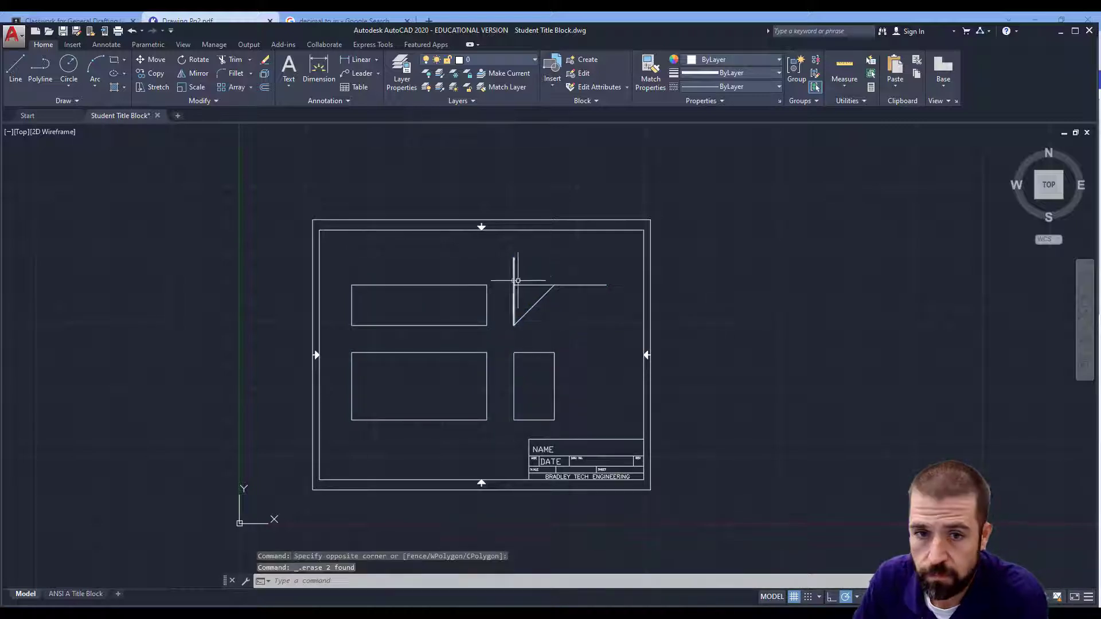
pyautogui.click(520, 279)
pyautogui.click(505, 293)
pyautogui.press('Delete')
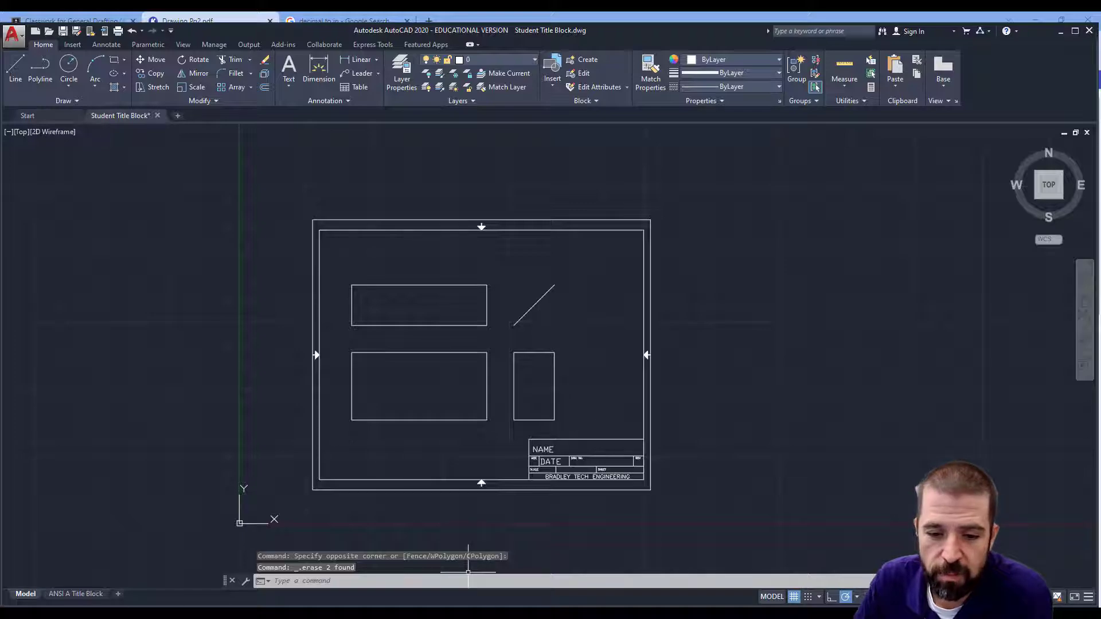
# Step: Switch to Calculator, divide 5 by 8 to convert the step width's fraction to a decimal, and return to AutoCAD
pyautogui.hotkey('alt', 'Tab')
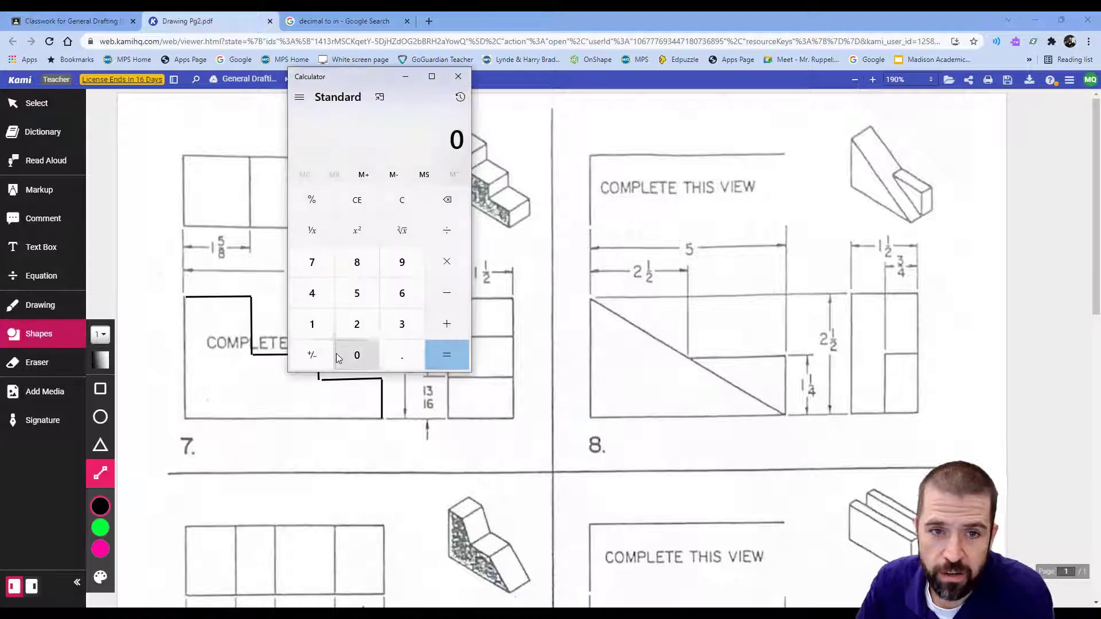
pyautogui.click(354, 301)
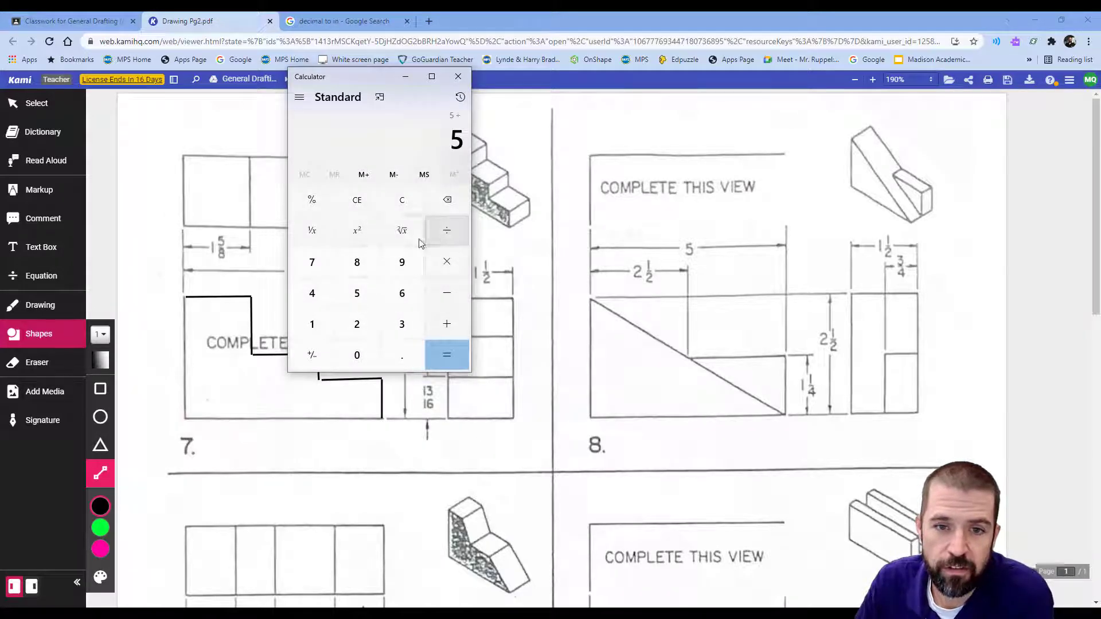
pyautogui.click(356, 262)
pyautogui.click(446, 355)
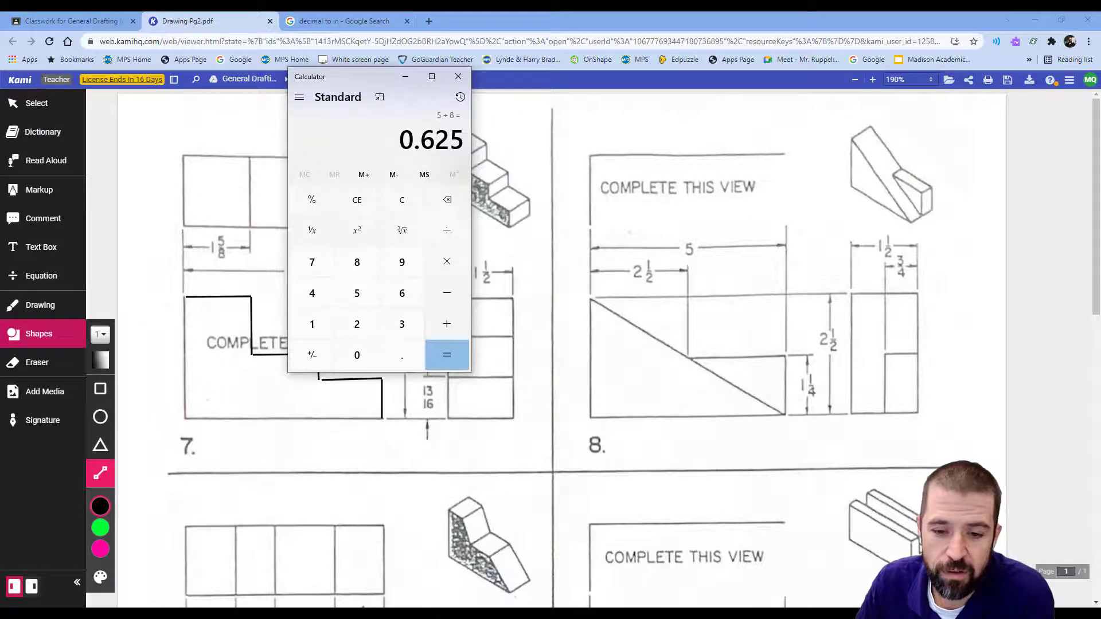
pyautogui.hotkey('alt', 'Tab')
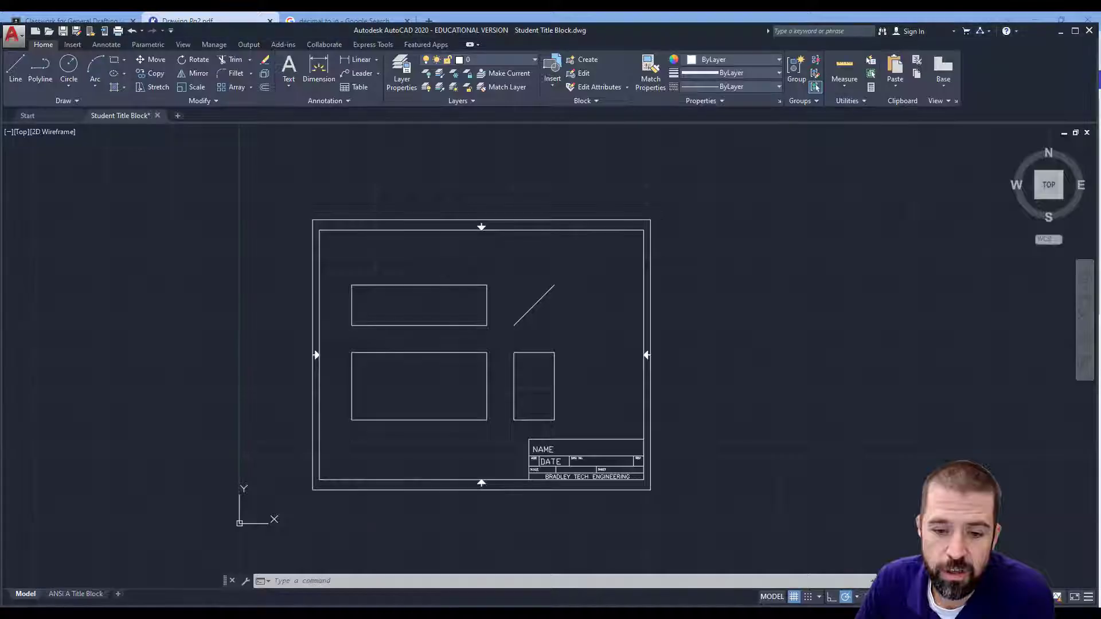
# Step: Offset the top view's left and right edges 1.625 units inward
pyautogui.click(264, 88)
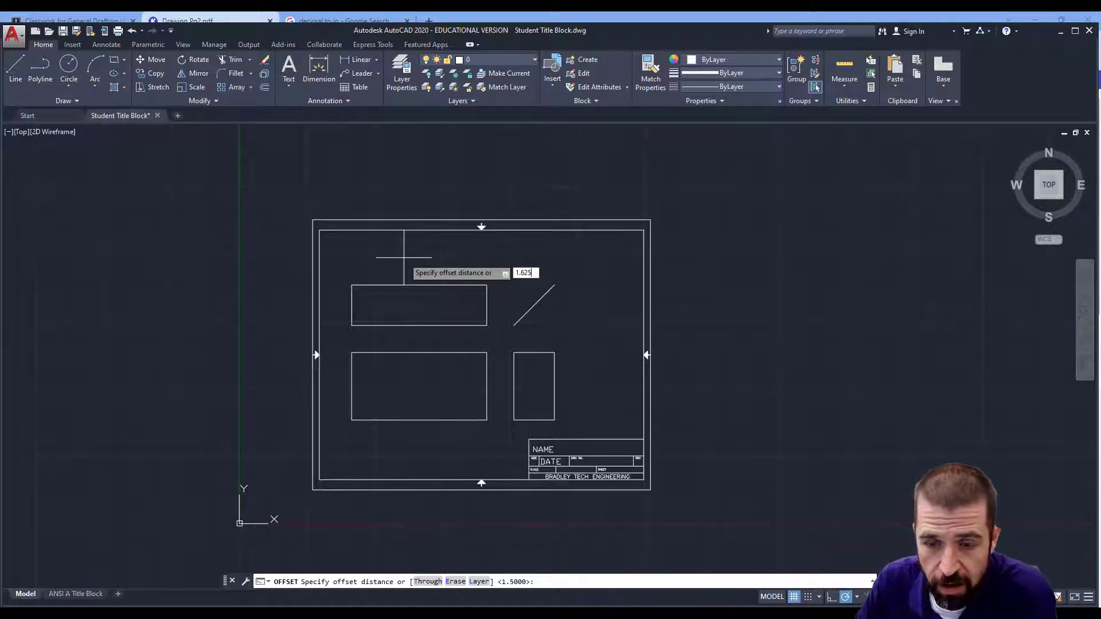
pyautogui.press('Return')
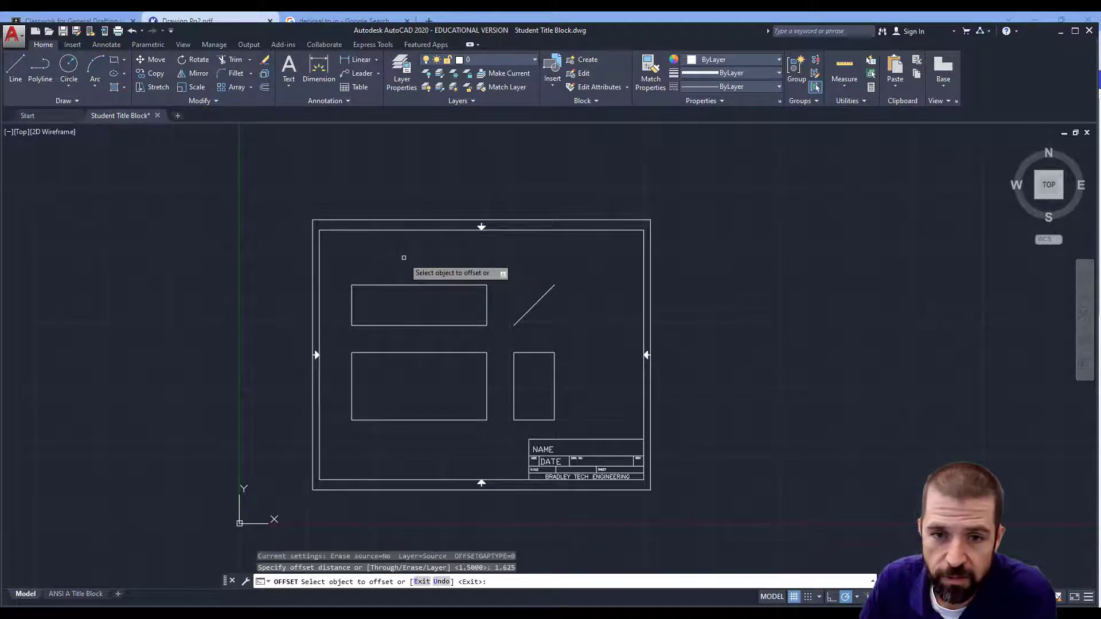
pyautogui.click(351, 301)
pyautogui.click(403, 304)
pyautogui.click(487, 312)
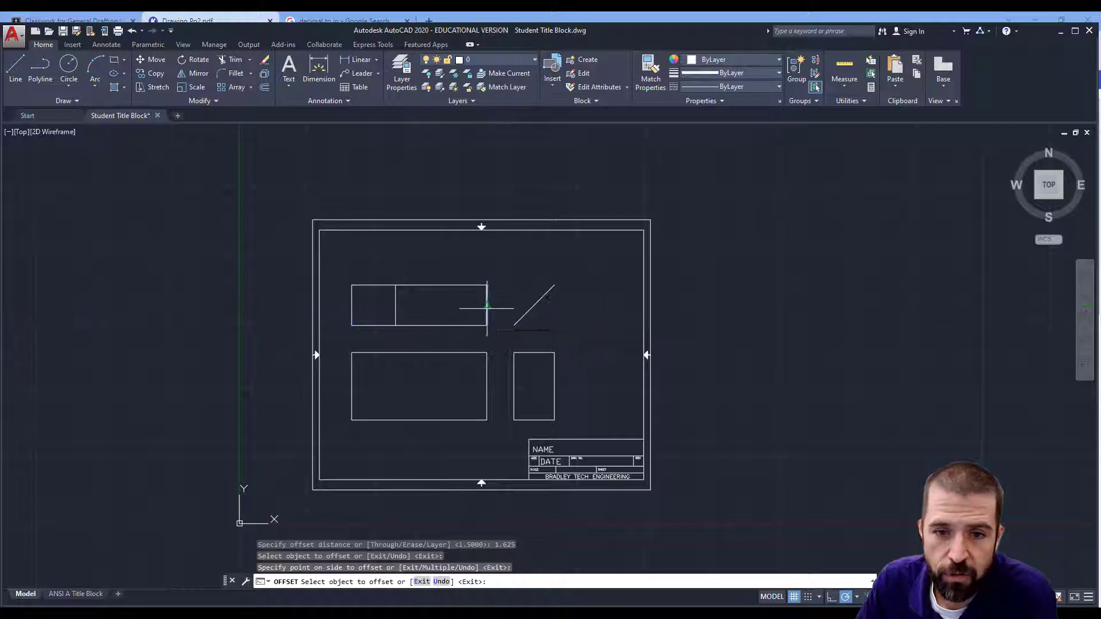
pyautogui.click(476, 304)
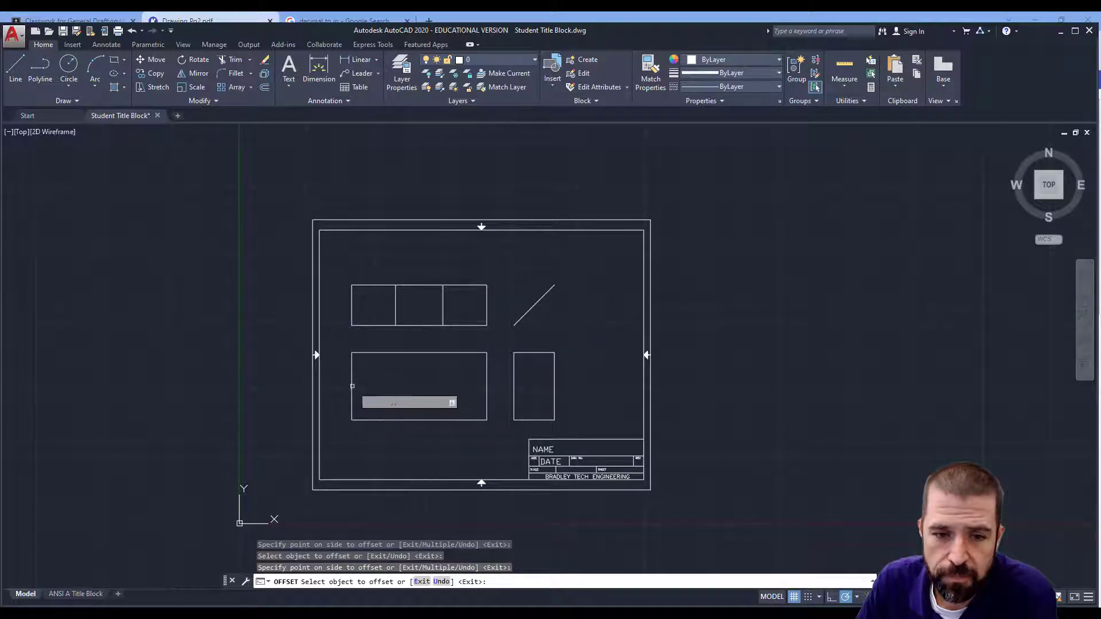
# Step: Offset the front view's left and right edges inward by the same 1.625 units
pyautogui.click(352, 387)
pyautogui.click(408, 384)
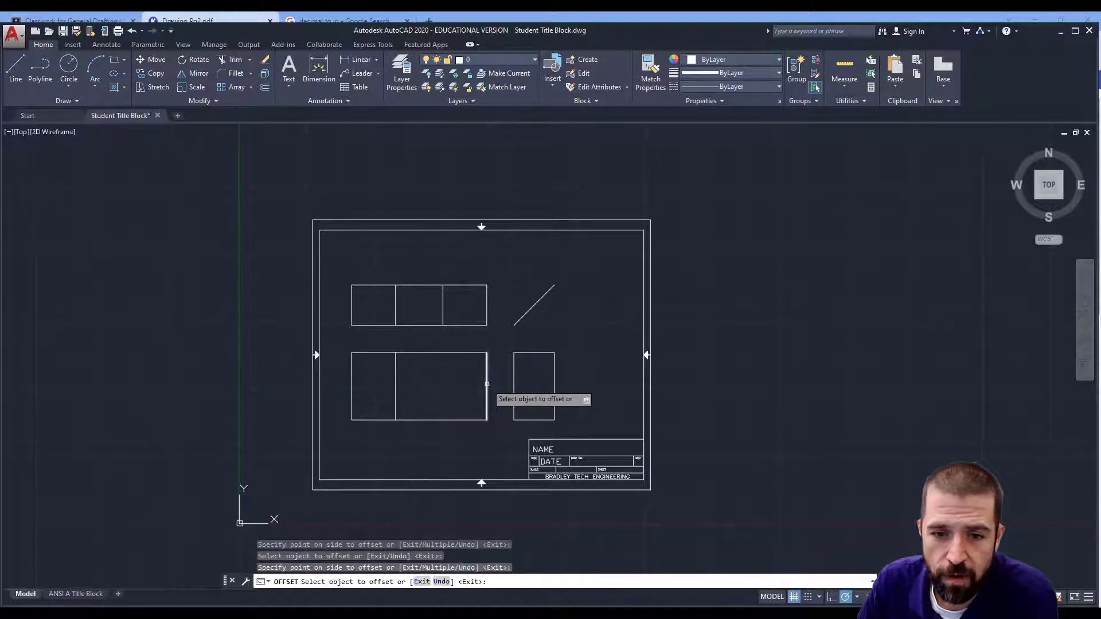
pyautogui.click(486, 386)
pyautogui.click(454, 418)
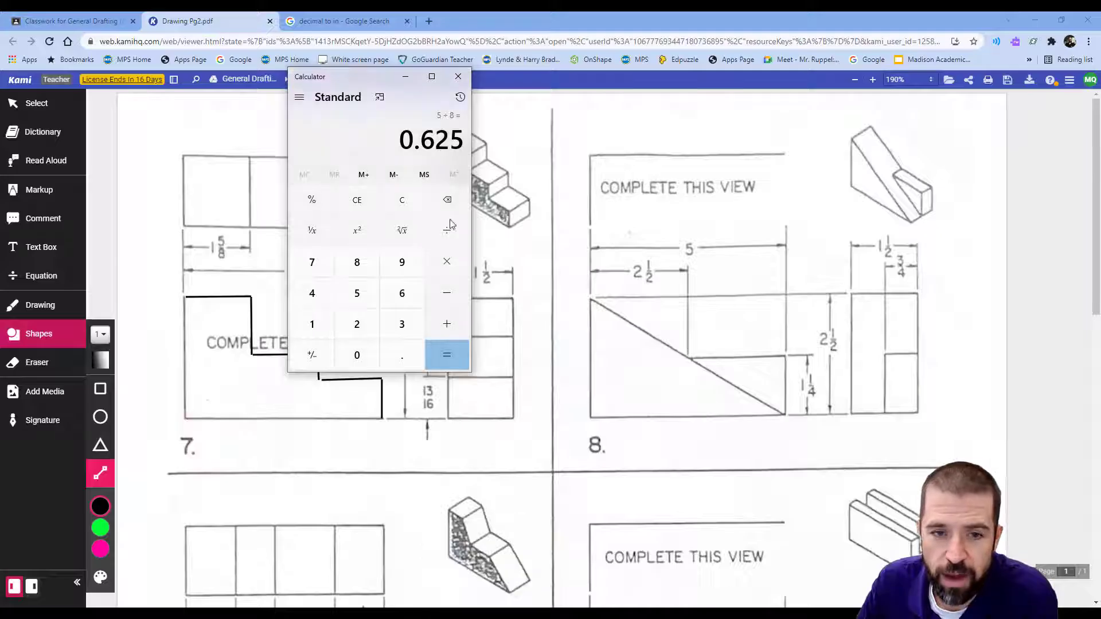
# Step: Move Calculator clear of problem 7, divide 13 by 16 to convert the step height to a decimal, and return to AutoCAD
pyautogui.moveTo(356, 76); pyautogui.dragTo(679, 74)
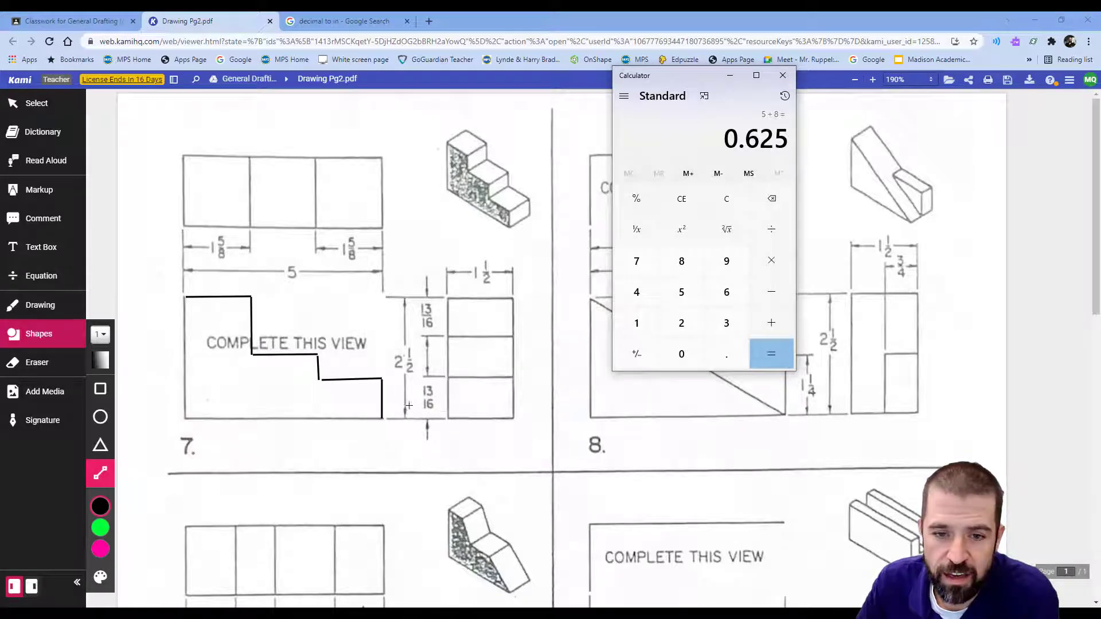
pyautogui.click(637, 323)
pyautogui.click(727, 322)
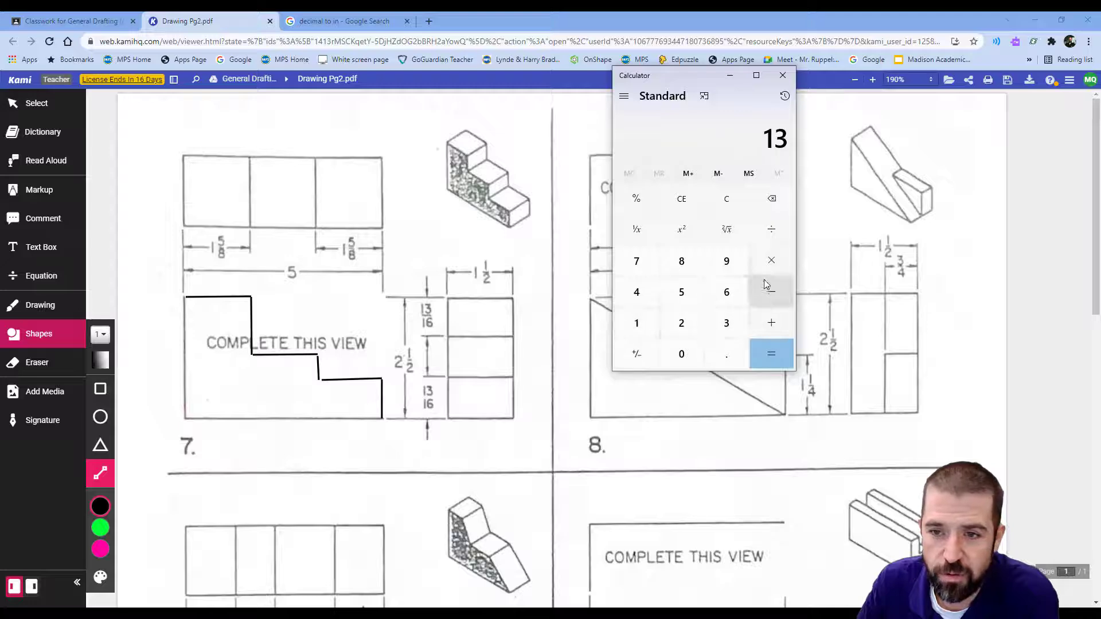
pyautogui.click(774, 233)
pyautogui.click(636, 323)
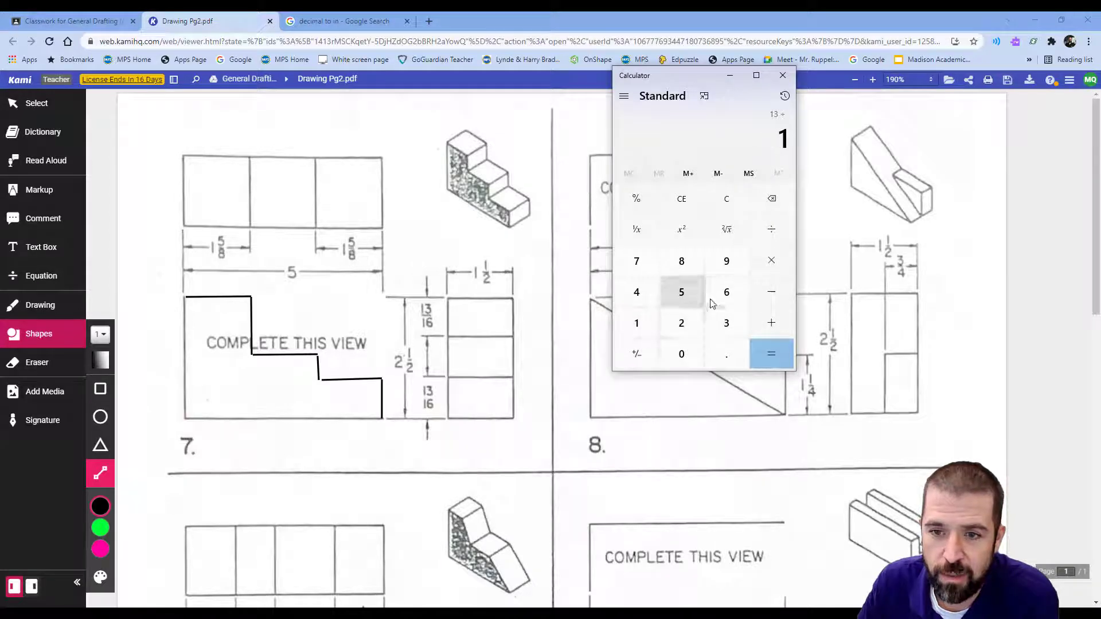
pyautogui.click(727, 292)
pyautogui.click(765, 351)
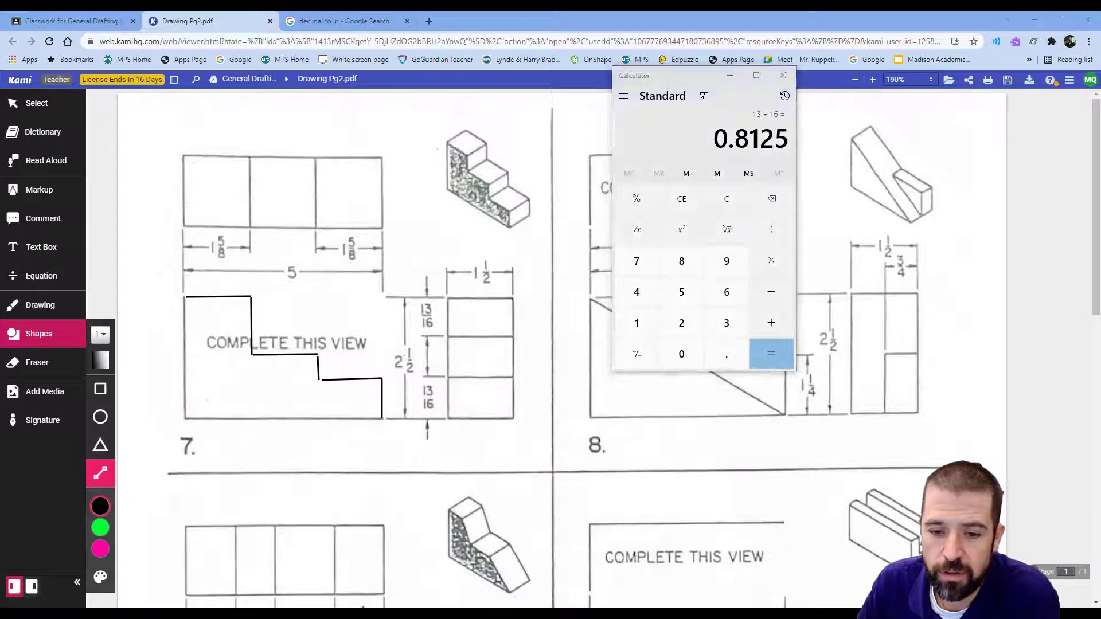
pyautogui.hotkey('alt', 'Tab')
# Step: Offset the side view's top and bottom edges .8125 units inward
pyautogui.click(265, 88)
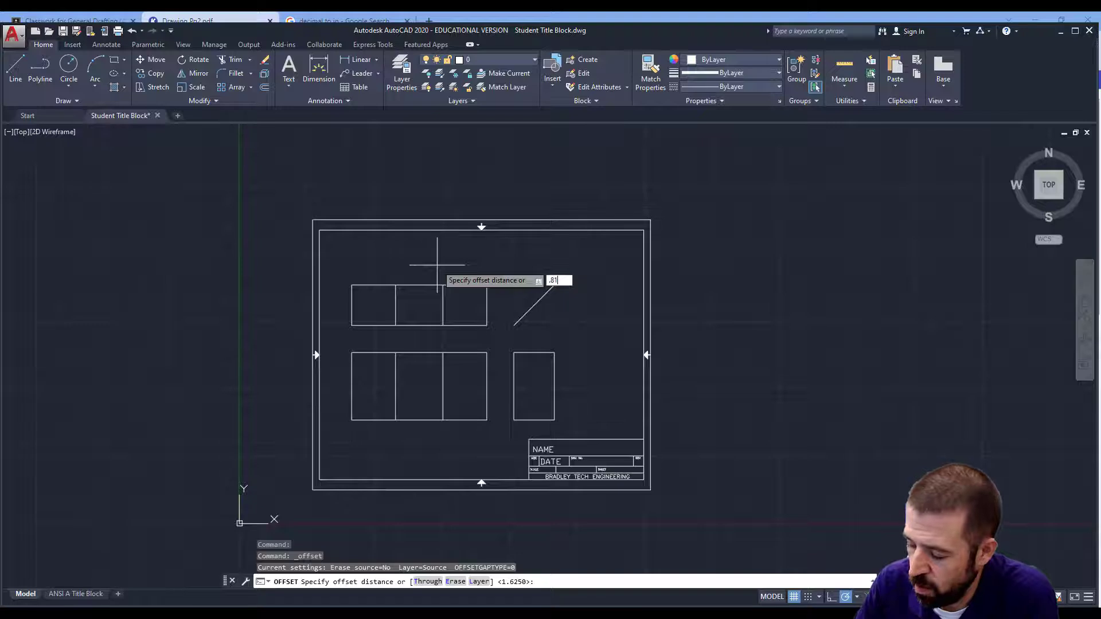
pyautogui.press('Return')
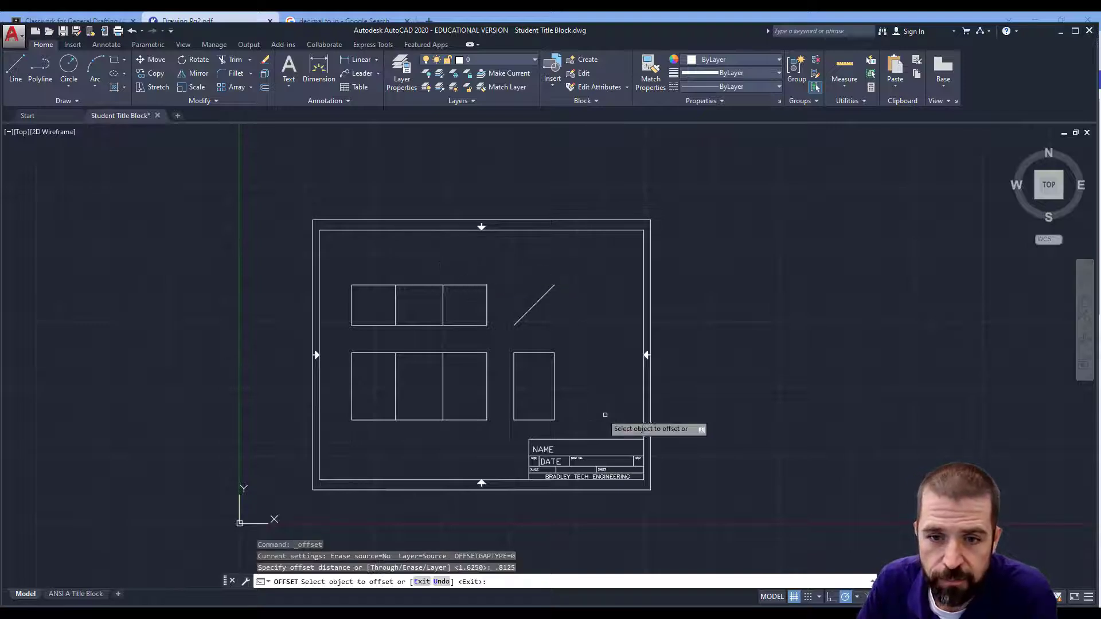
pyautogui.click(542, 354)
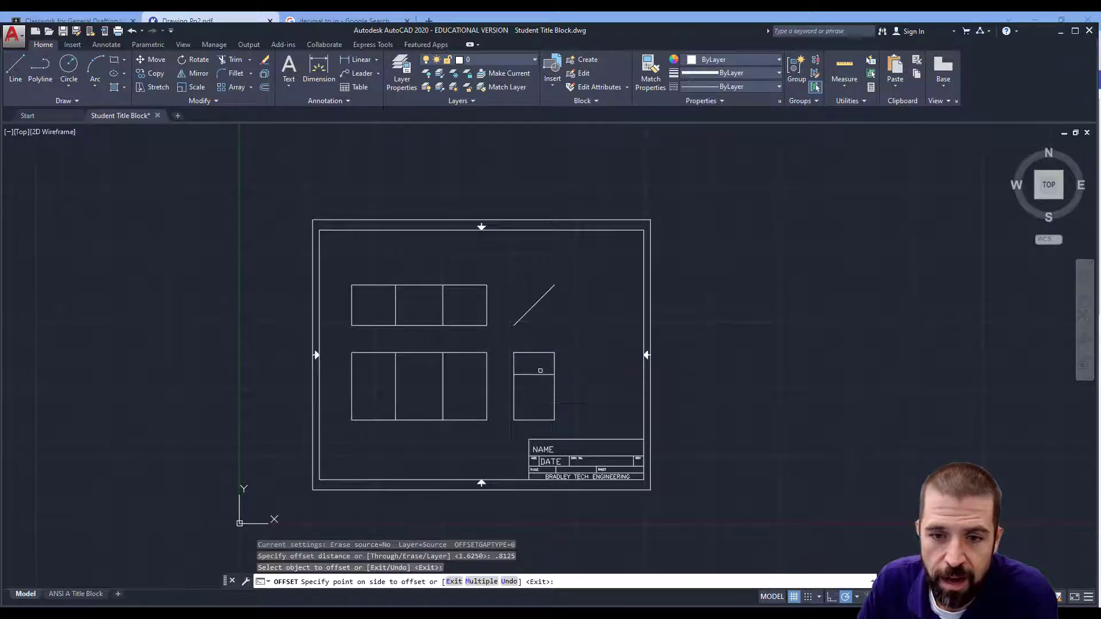
pyautogui.click(536, 396)
pyautogui.click(538, 420)
pyautogui.click(540, 402)
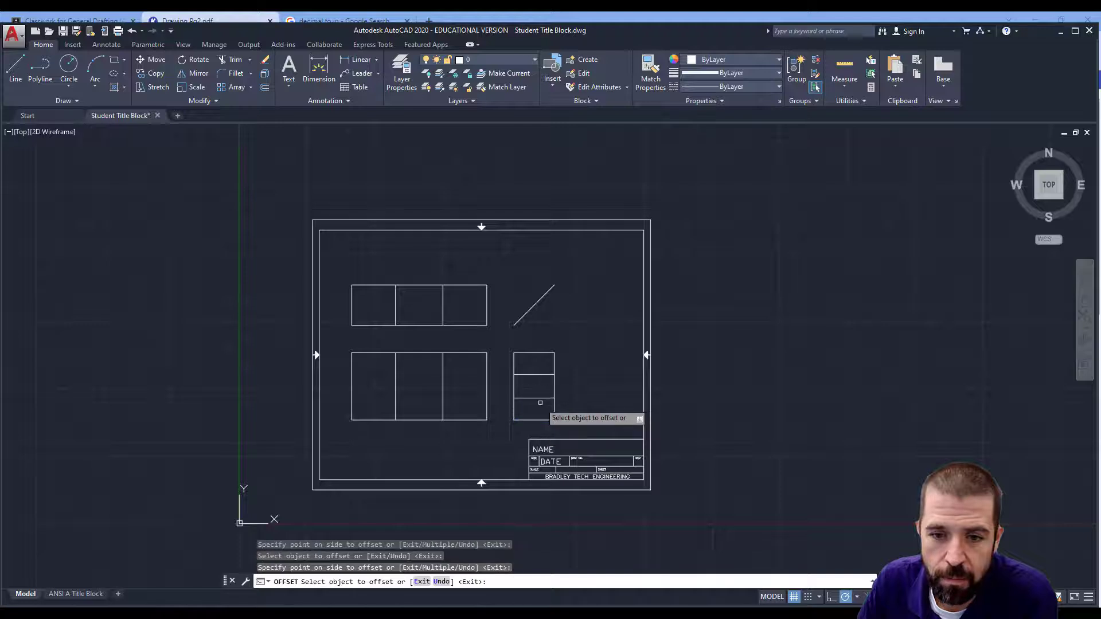
# Step: Offset the front view's top and bottom edges inward by the same .8125 units
pyautogui.click(457, 353)
pyautogui.click(457, 378)
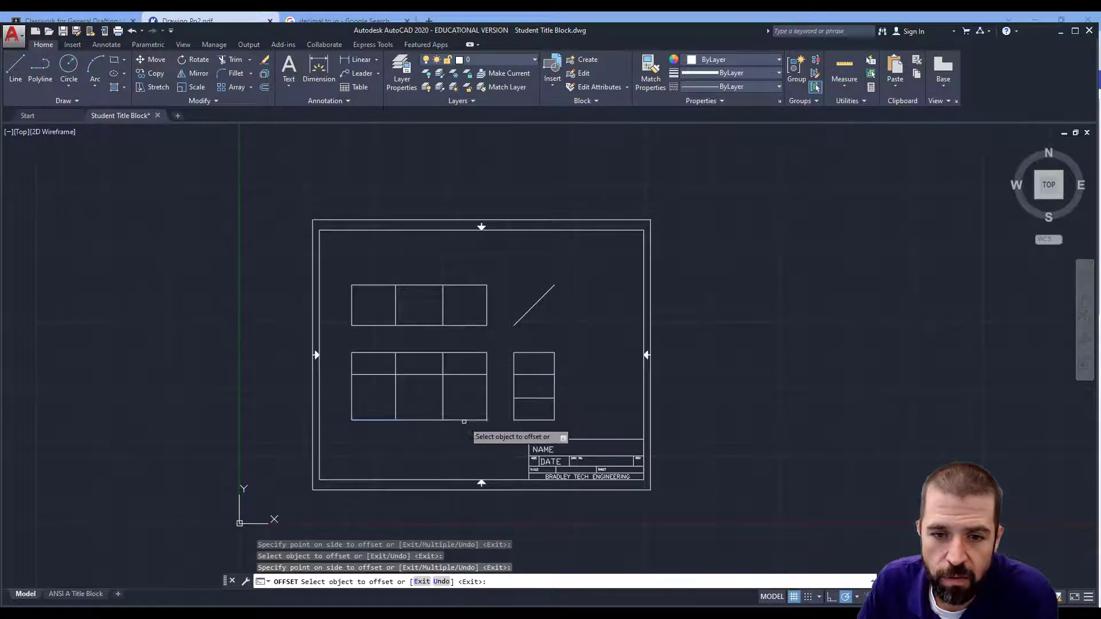
pyautogui.click(462, 420)
pyautogui.click(463, 394)
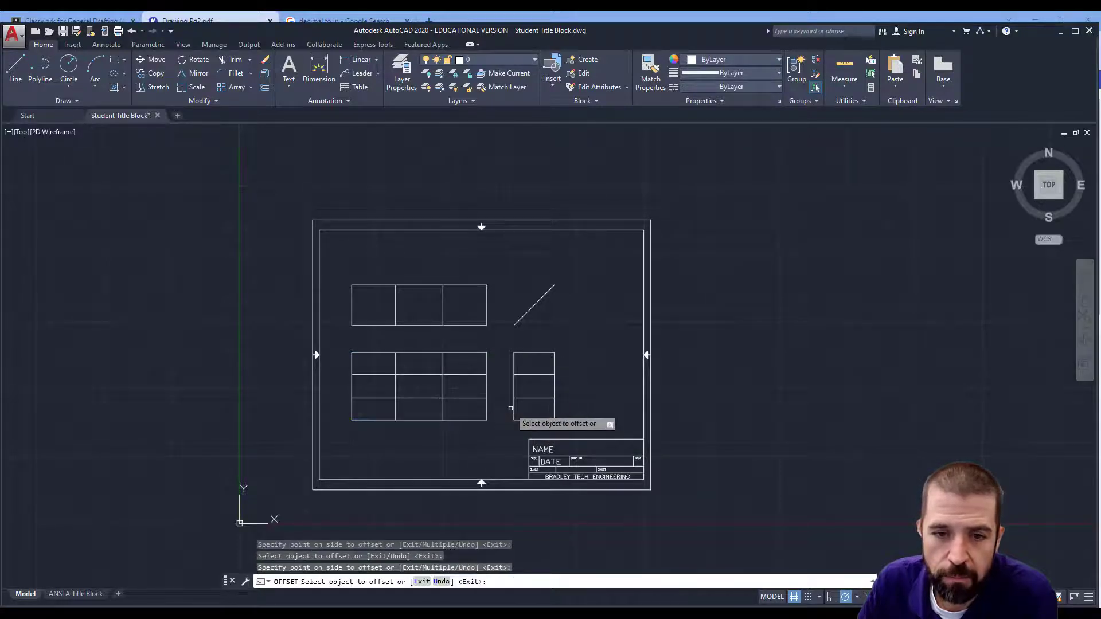
# Step: Using the front view's lines as cutting edges, trim the top-middle, upper-right interior and middle right-edge segments outside the stepped profile
pyautogui.click(237, 60)
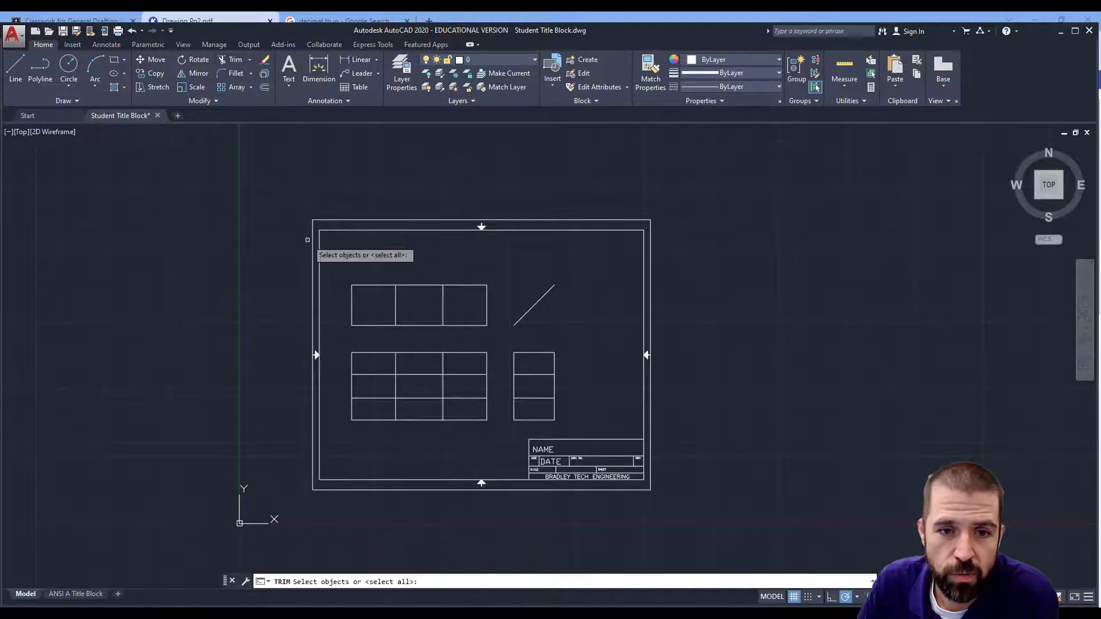
pyautogui.click(340, 342)
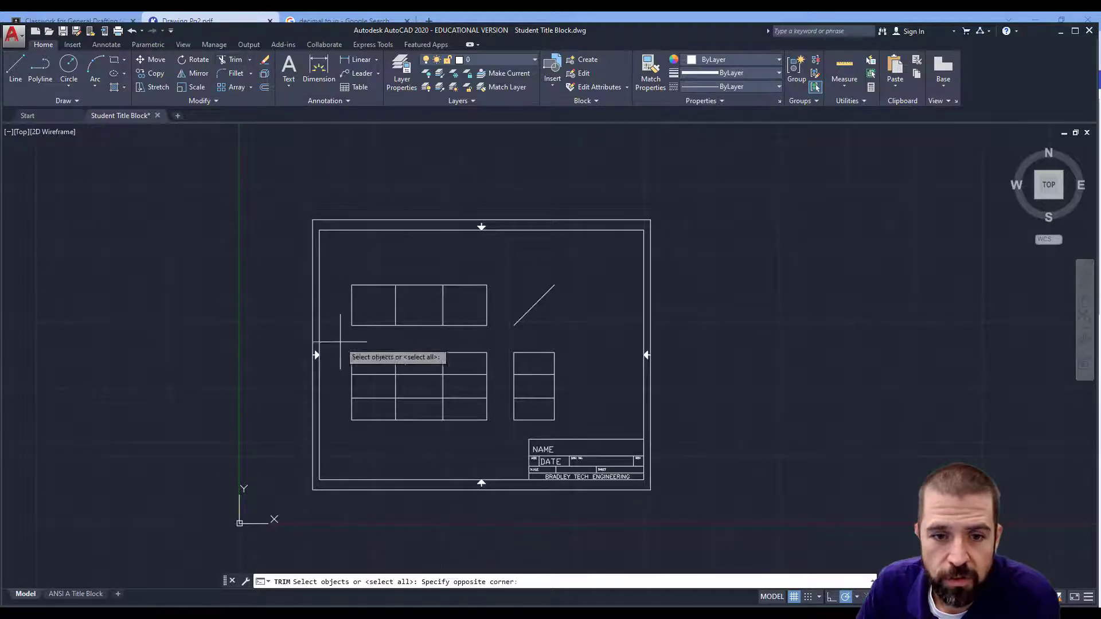
pyautogui.click(501, 426)
pyautogui.press('Return')
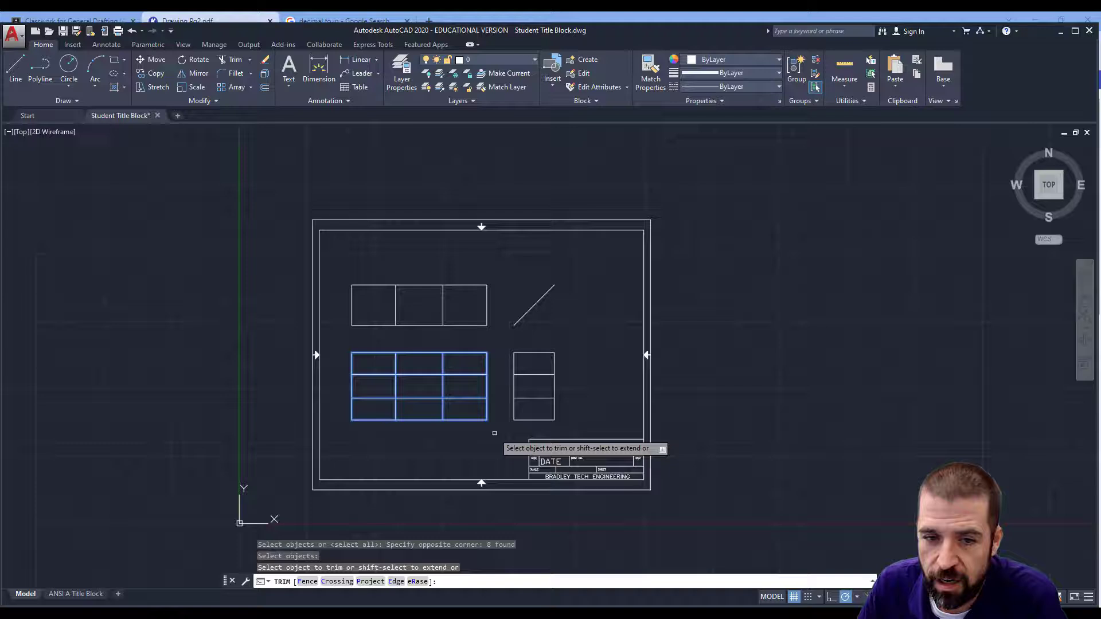
pyautogui.click(414, 352)
pyautogui.click(443, 364)
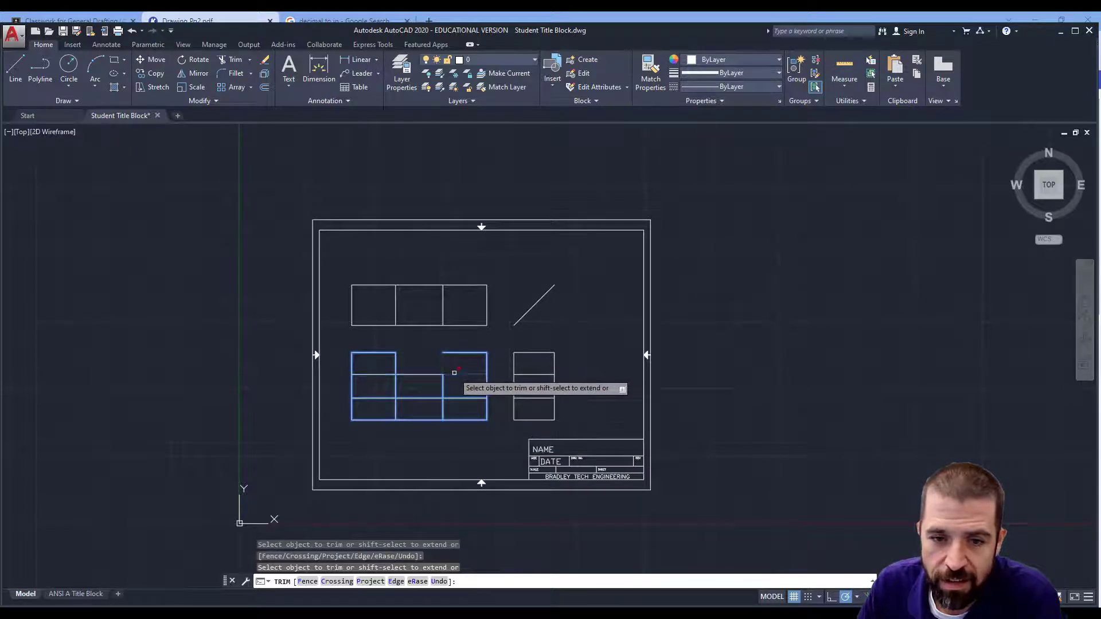
pyautogui.click(456, 375)
pyautogui.click(487, 386)
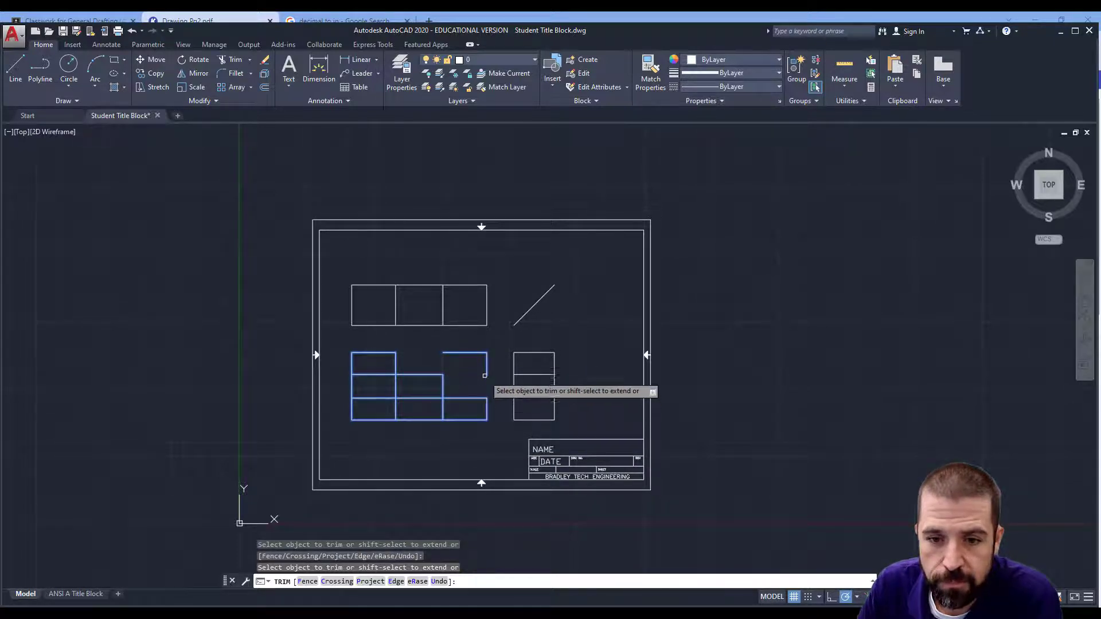
# Step: Trim the interior grid segments inside the front view's stepped profile and end the Trim command
pyautogui.click(442, 411)
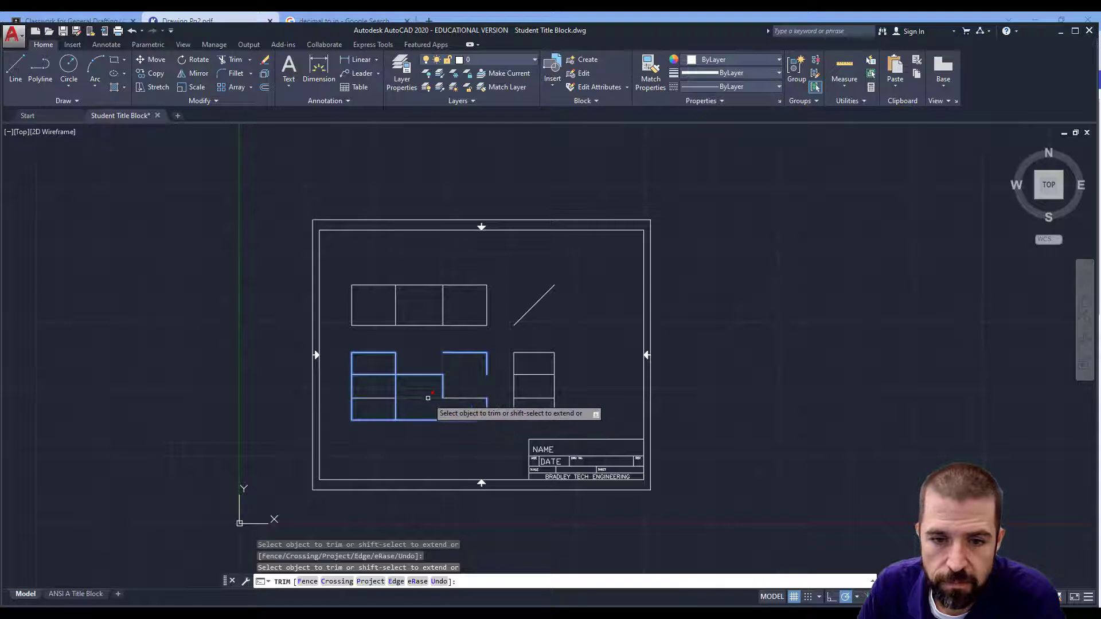
pyautogui.click(427, 398)
pyautogui.click(396, 408)
pyautogui.click(396, 386)
pyautogui.click(379, 375)
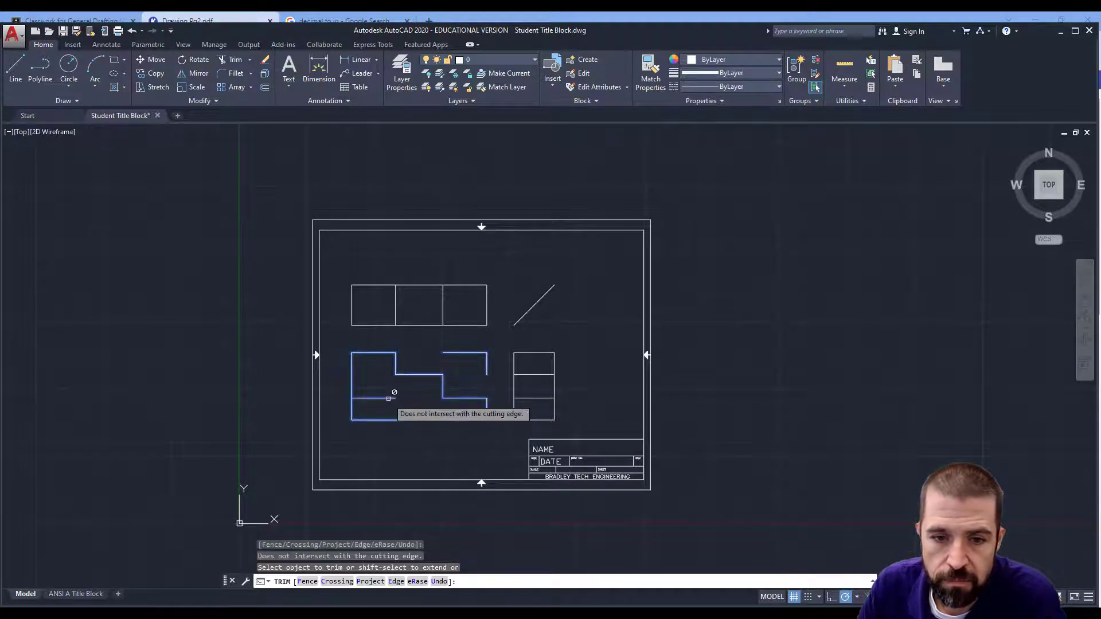
pyautogui.click(386, 398)
pyautogui.press('Escape')
# Step: Delete the leftover horizontal segment inside the front view's lower-left area and the two stray segments at its upper-right corner
pyautogui.click(386, 400)
pyautogui.click(381, 396)
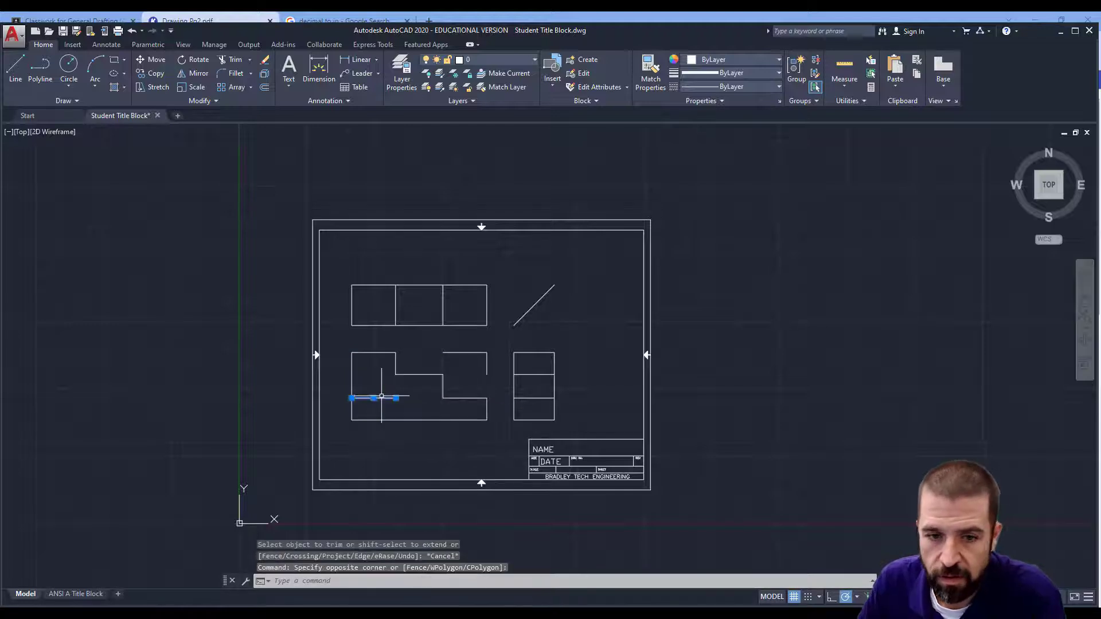
pyautogui.press('Delete')
pyautogui.click(487, 367)
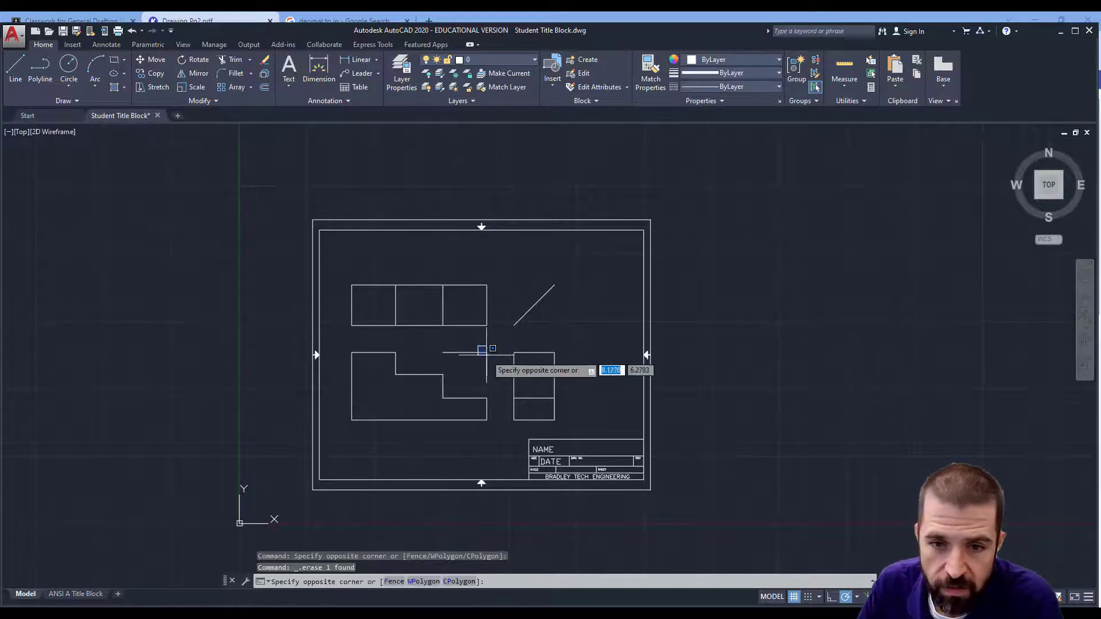
pyautogui.click(492, 371)
pyautogui.click(474, 351)
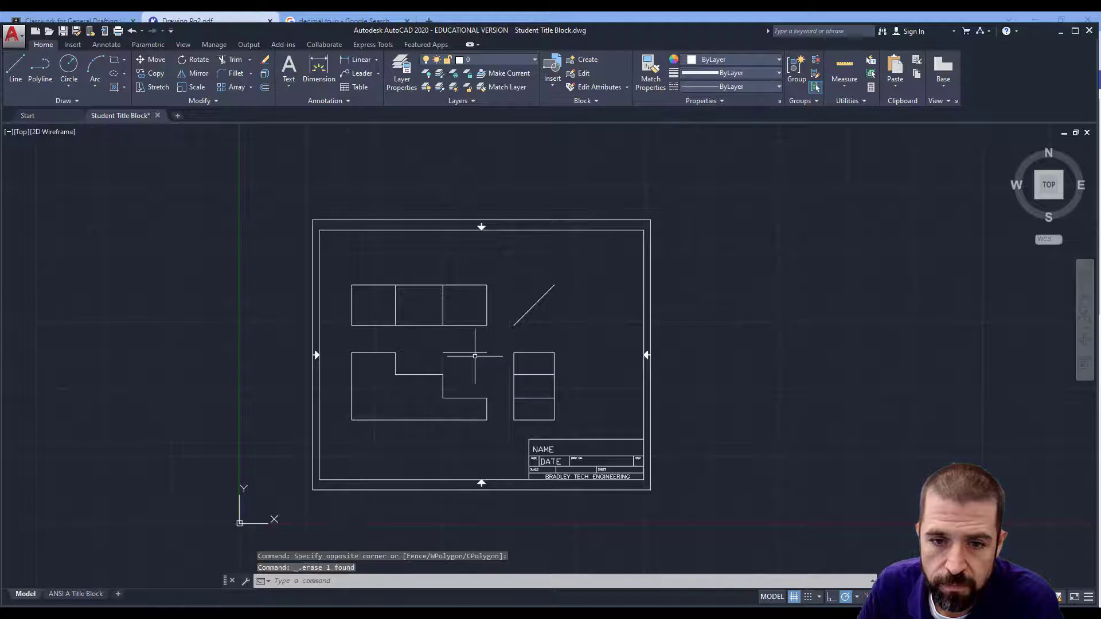
pyautogui.press('Delete')
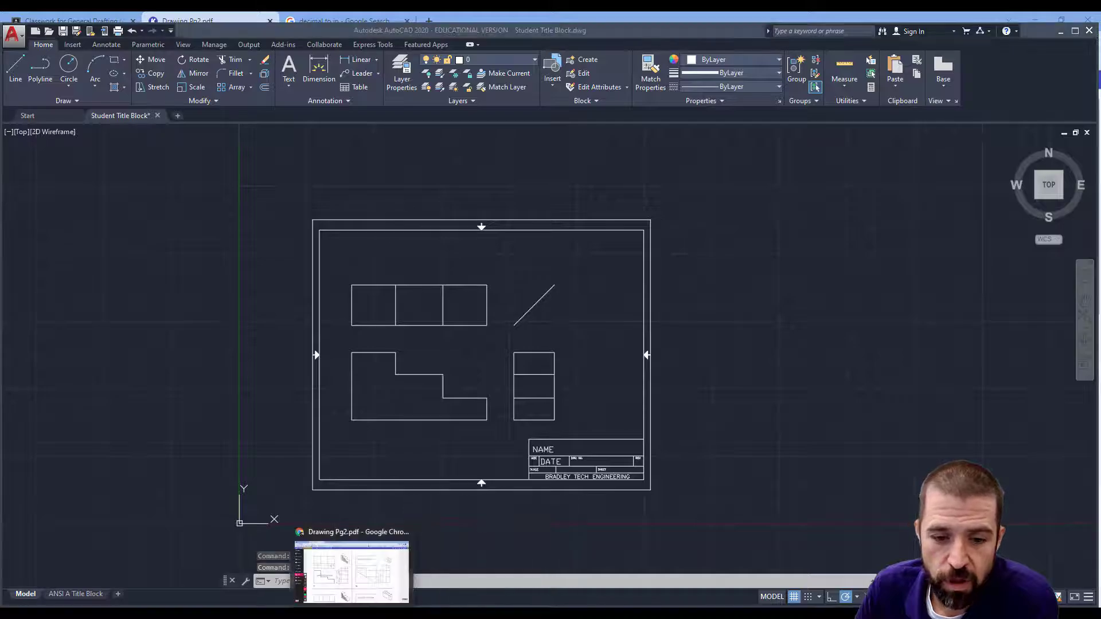
# Step: Check problem 7's dimensions on Drawing Pg2.pdf in Chrome, return to AutoCAD and make the DIMENSION layer current
pyautogui.click(352, 617)
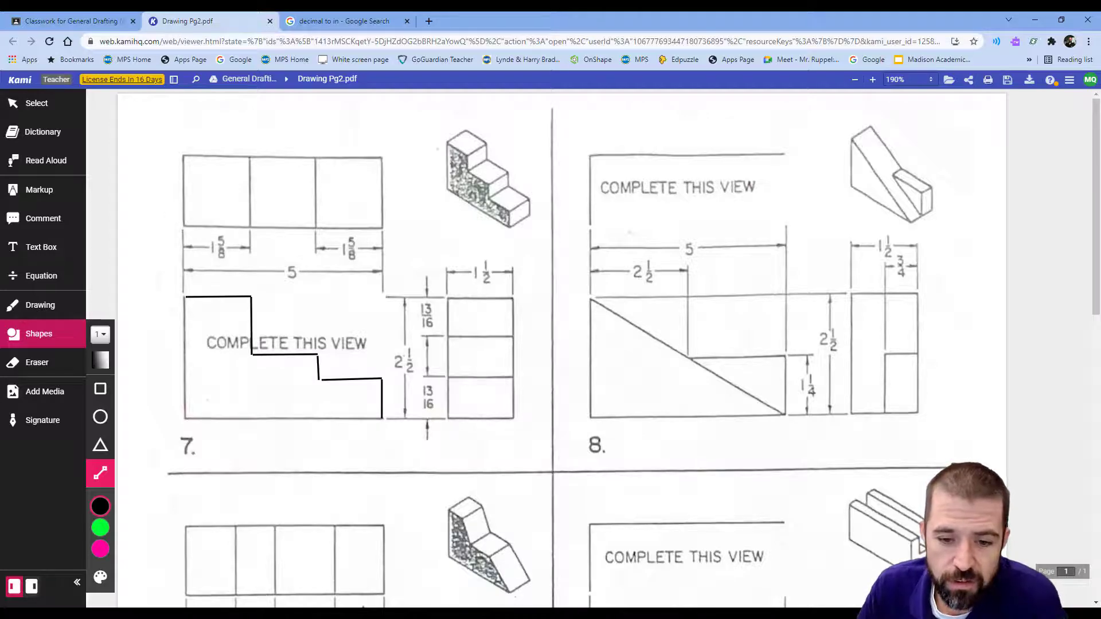
pyautogui.hotkey('alt', 'Tab')
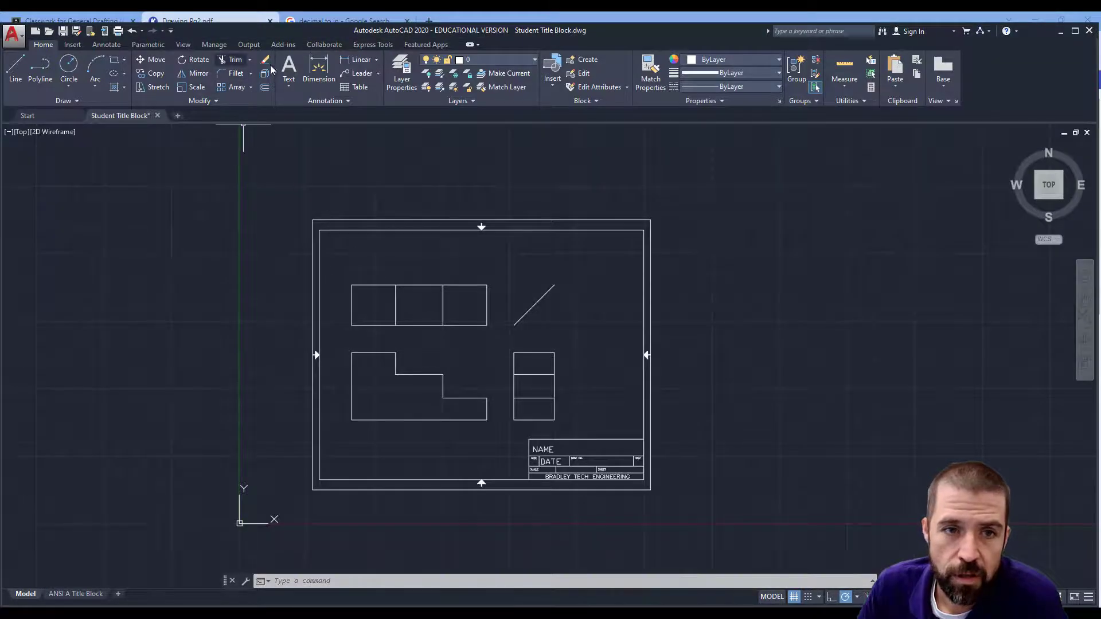
pyautogui.click(480, 61)
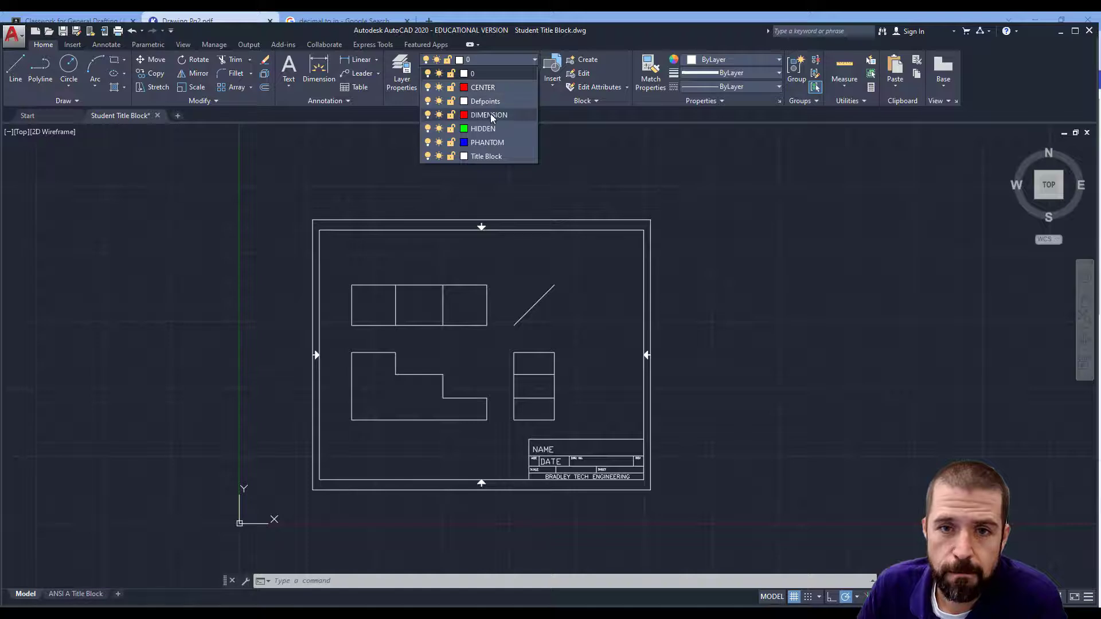
pyautogui.click(490, 114)
# Step: Add linear dimensions just below the top view for the widths of its left and right sections
pyautogui.click(361, 61)
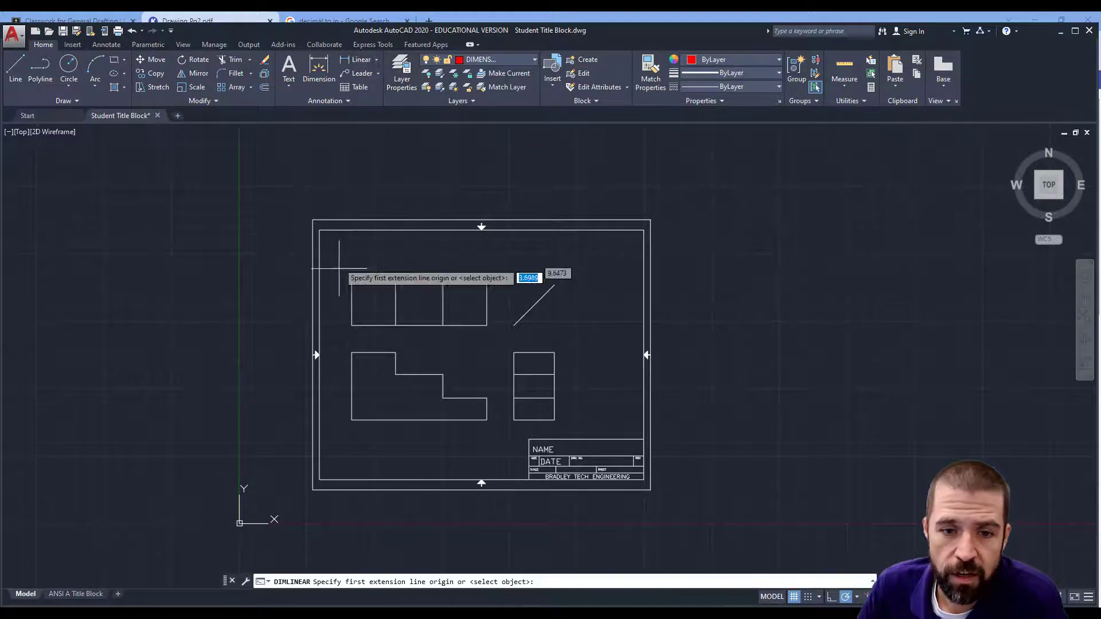
pyautogui.click(351, 325)
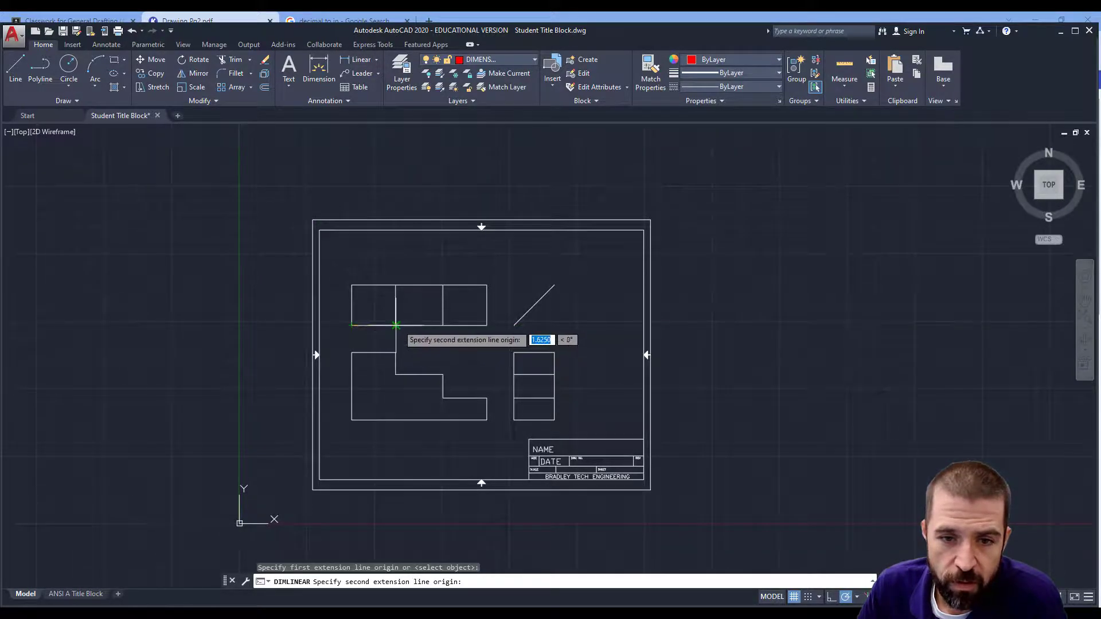
pyautogui.click(395, 325)
pyautogui.scroll(4, 383, 336)
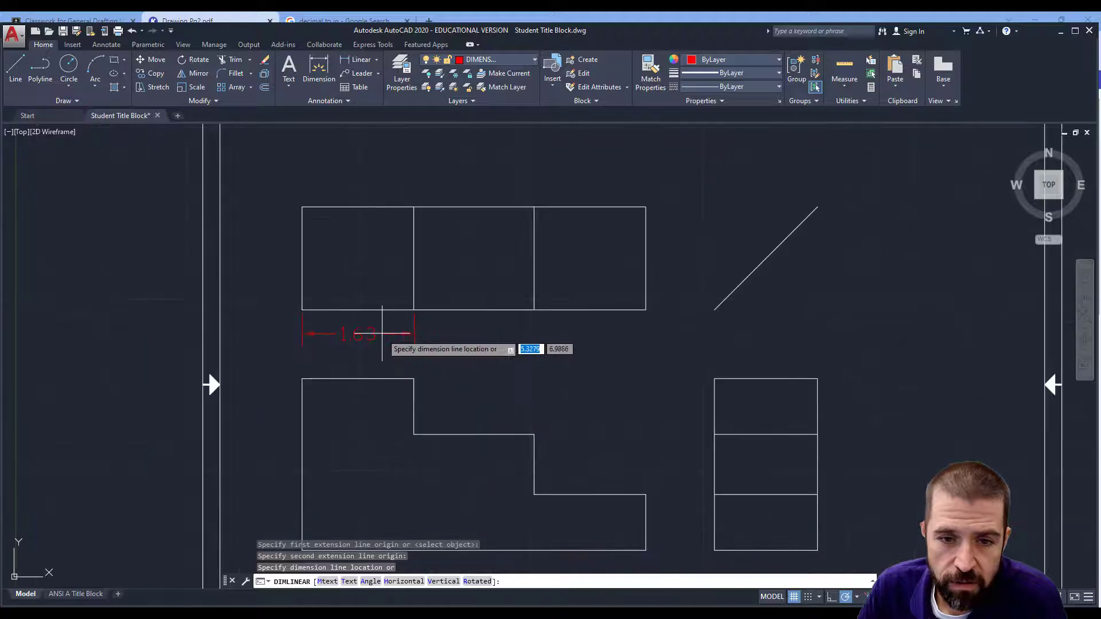
pyautogui.click(381, 333)
pyautogui.press('space')
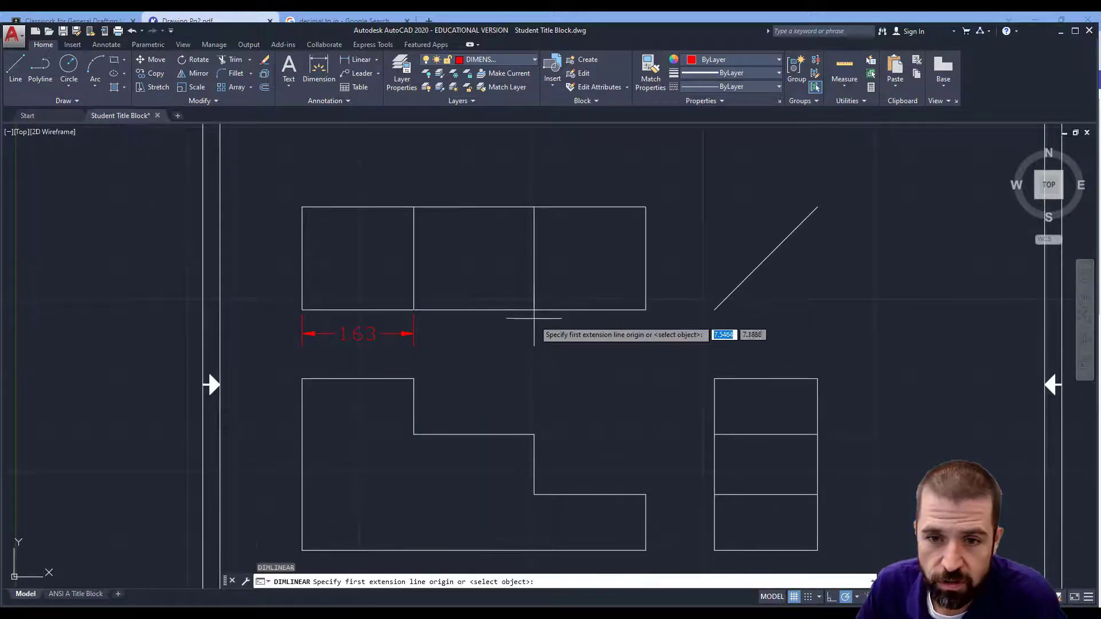
pyautogui.click(534, 310)
pyautogui.click(646, 309)
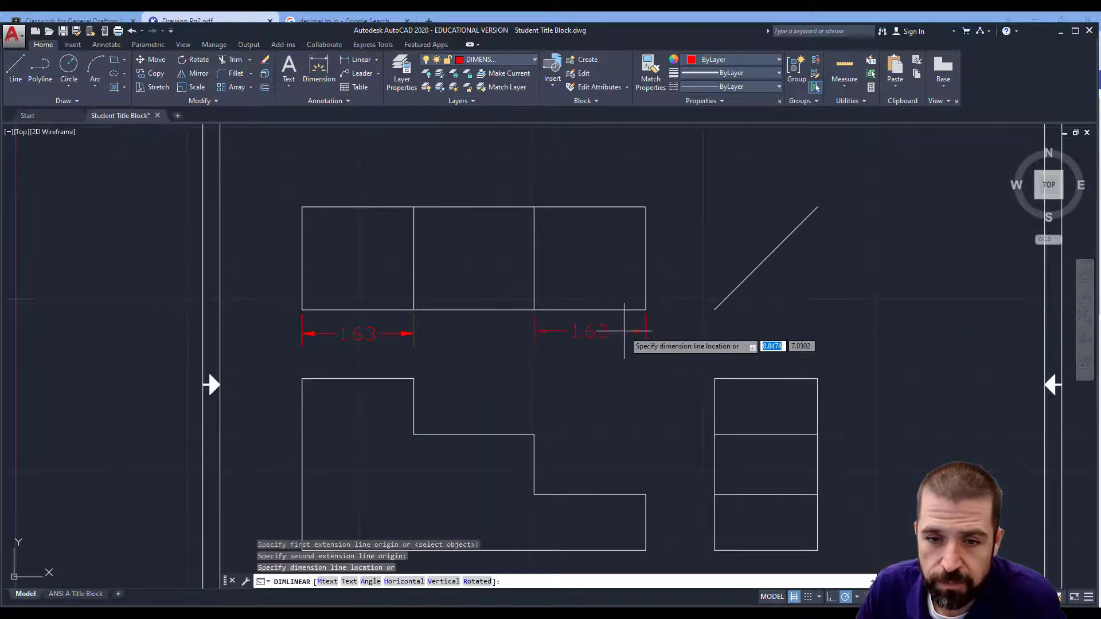
pyautogui.click(628, 336)
# Step: Add a linear dimension for the top view's overall width, placed below the two section dimensions
pyautogui.press('space')
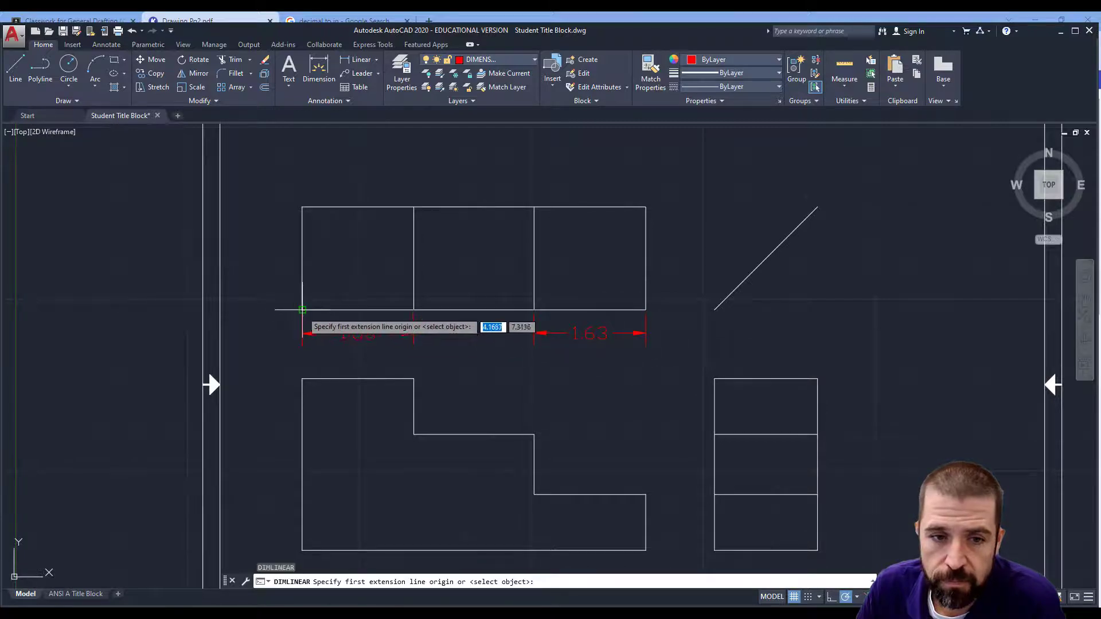
pyautogui.click(301, 310)
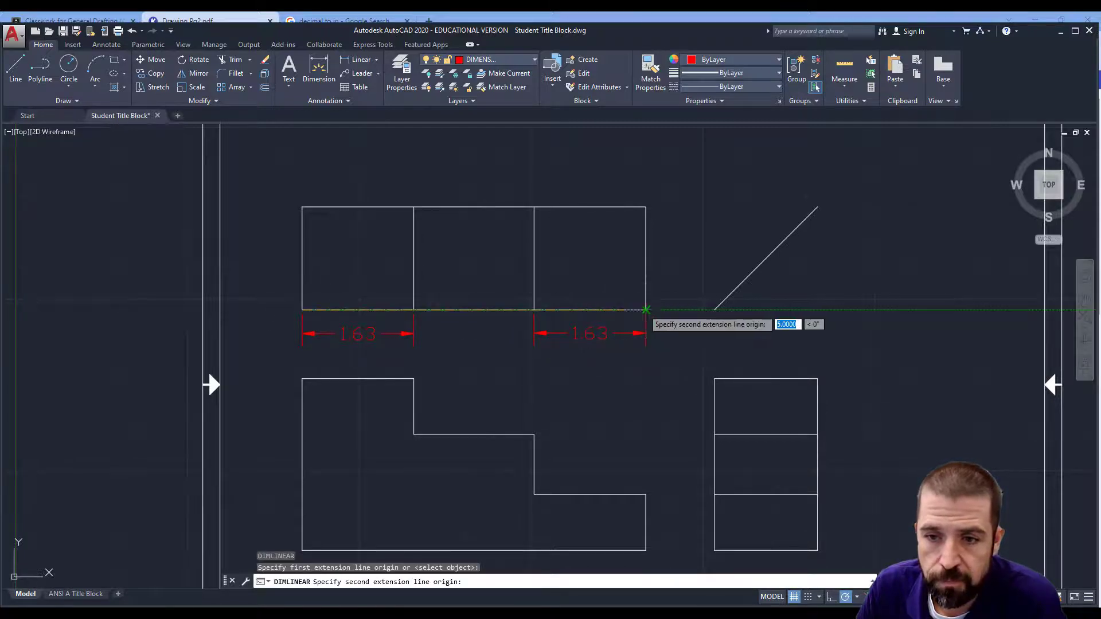
pyautogui.click(646, 309)
pyautogui.click(615, 357)
# Step: Dimension the heights of the side view's upper and lower sections, placing both dimensions to the left of the view
pyautogui.press('space')
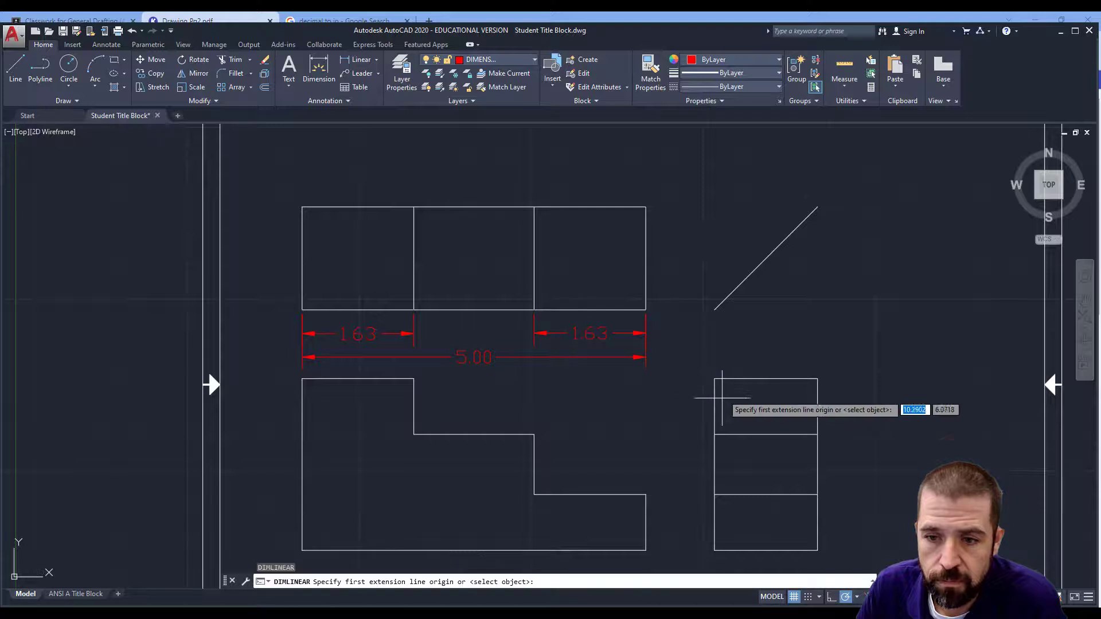
pyautogui.click(714, 434)
pyautogui.click(714, 380)
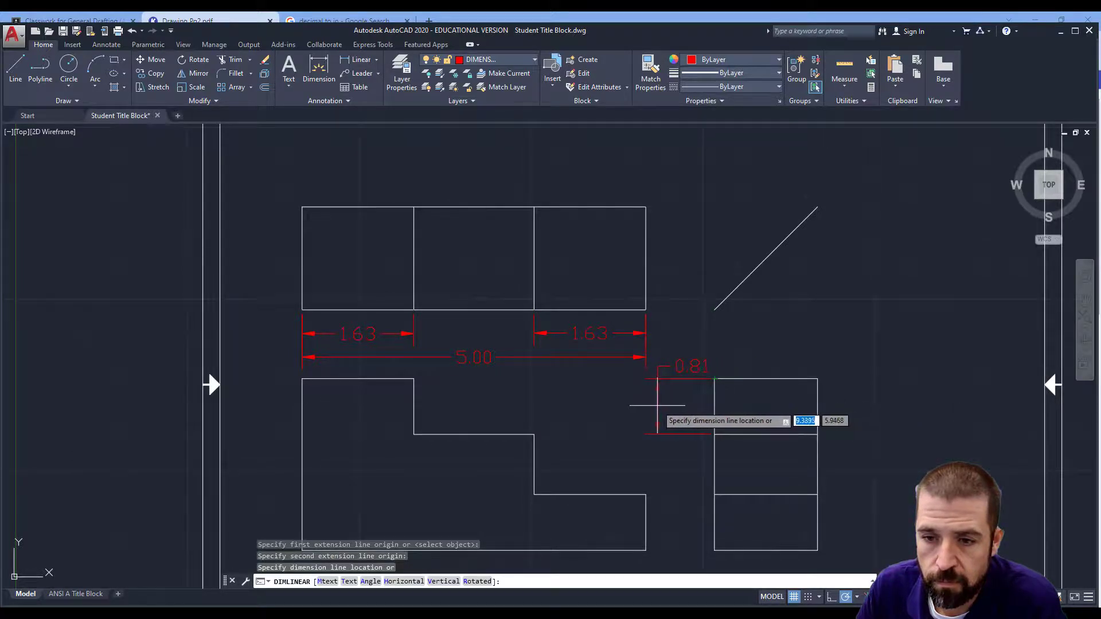
pyautogui.click(657, 401)
pyautogui.press('space')
pyautogui.click(714, 494)
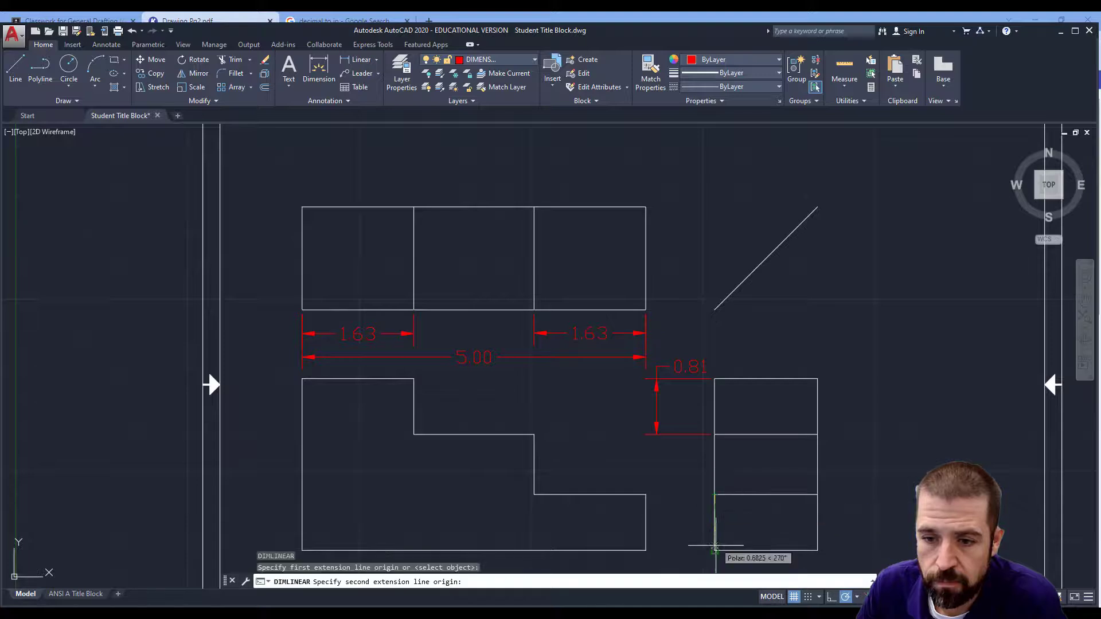
pyautogui.click(715, 550)
pyautogui.click(676, 539)
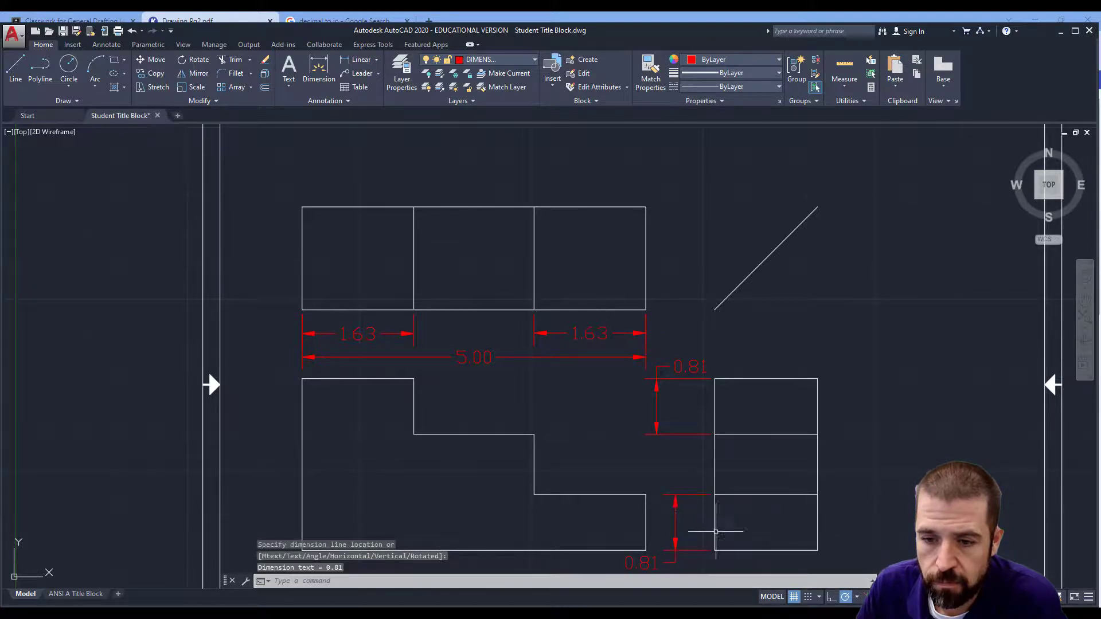
# Step: Dimension the side view's overall height, placing the dimension to the right of the view
pyautogui.press('space')
pyautogui.click(818, 379)
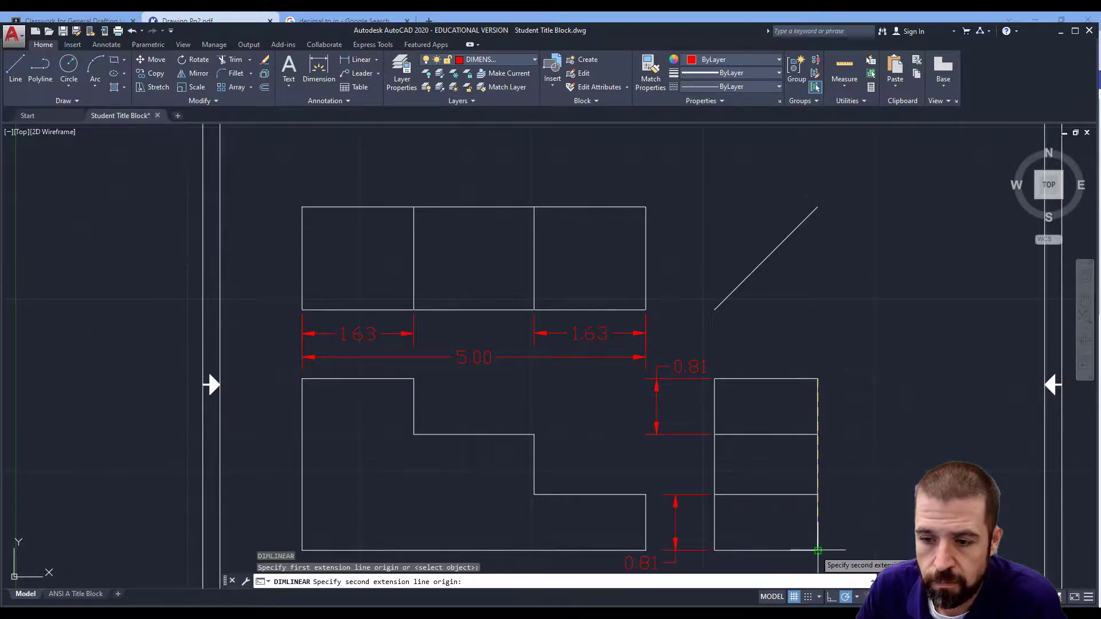
pyautogui.click(817, 550)
pyautogui.click(861, 519)
# Step: Dimension the side view's width, placing the dimension between the view and the miter line
pyautogui.press('space')
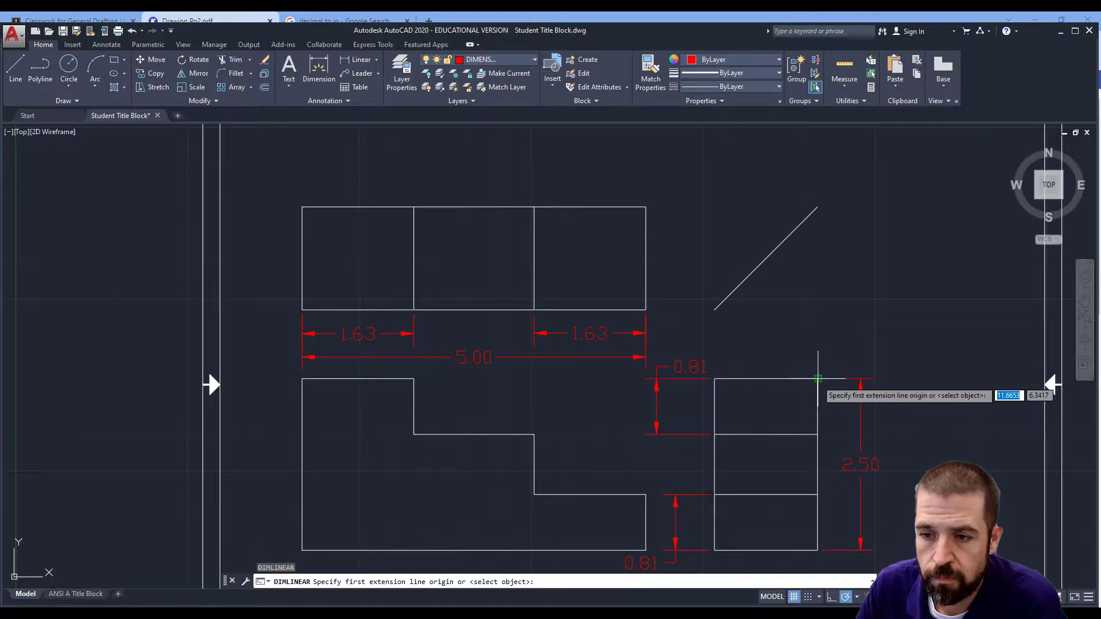
pyautogui.click(818, 379)
pyautogui.click(715, 379)
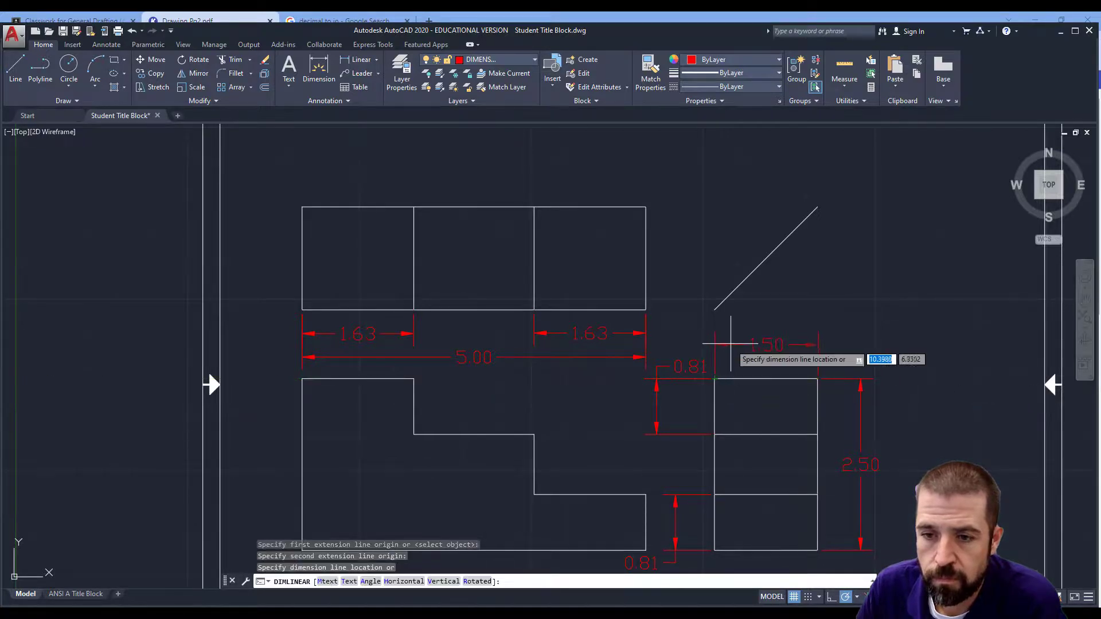
pyautogui.click(746, 335)
pyautogui.scroll(-2, 774, 370)
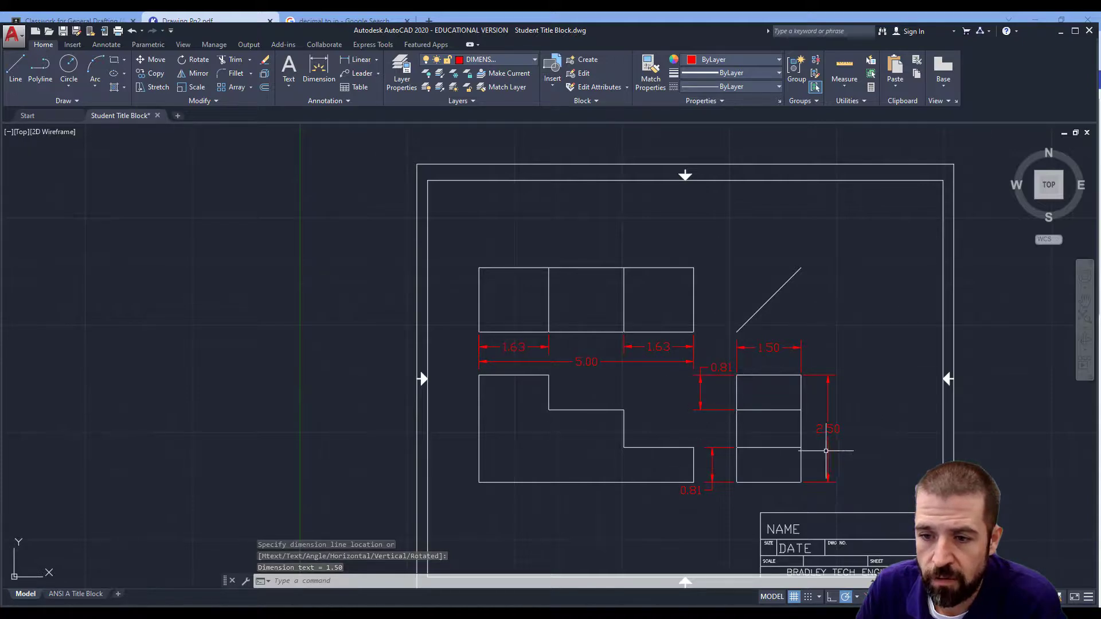
pyautogui.moveTo(835, 344); pyautogui.dragTo(777, 332, button='middle')
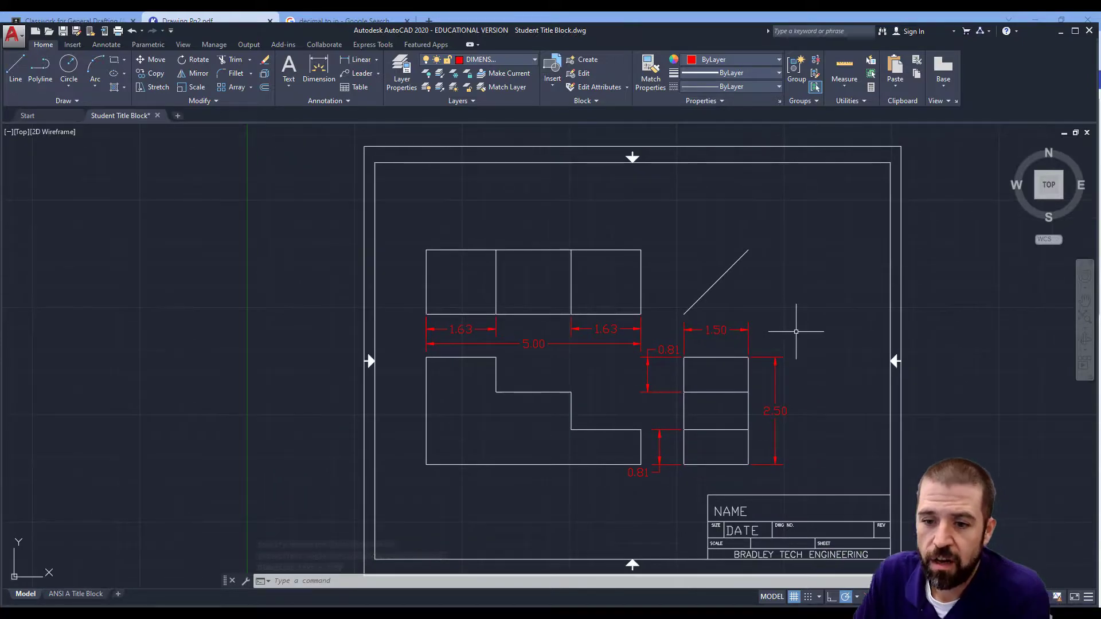